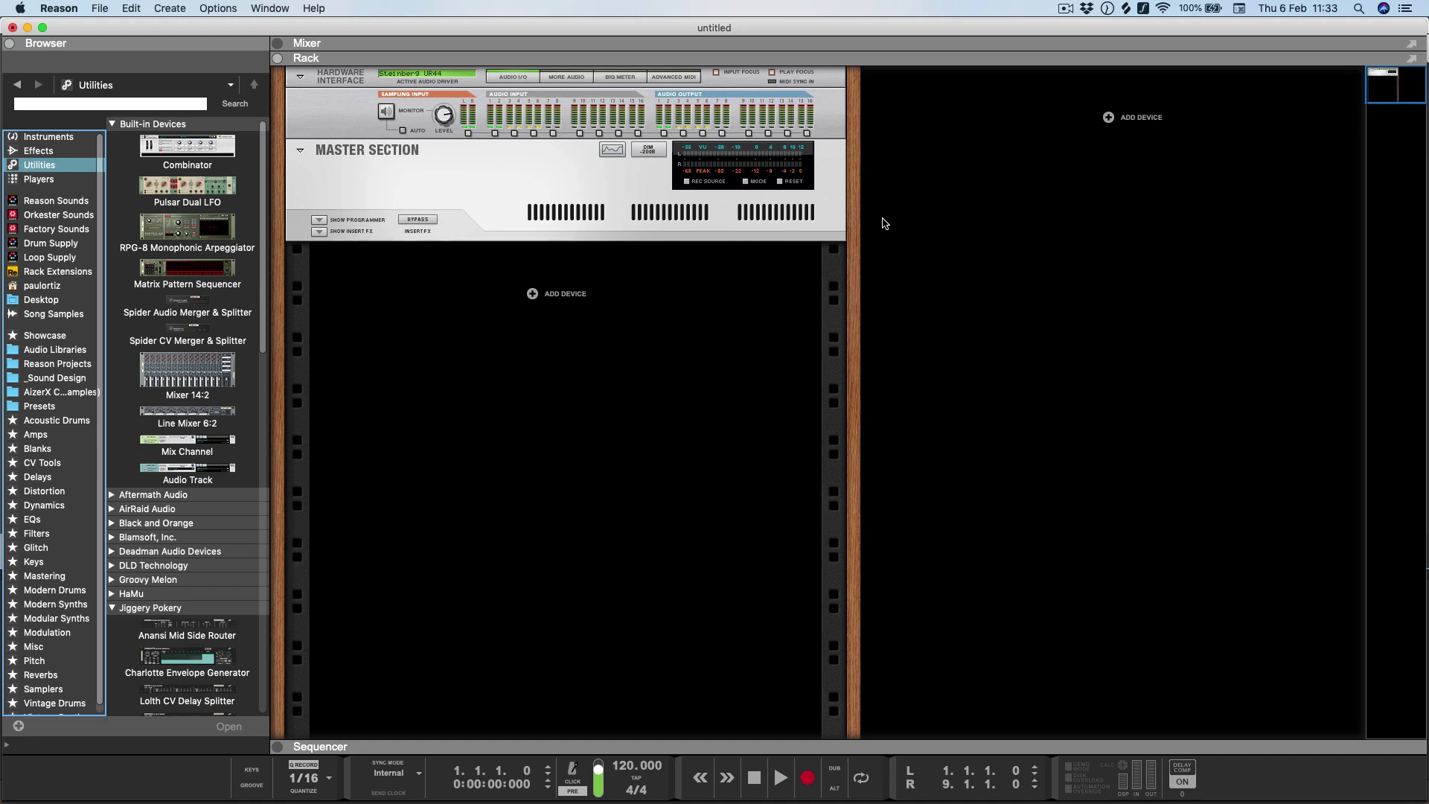
# - Drop a Combinator from Utilities into the rack and load Line Mixer 6:2 into it
pyautogui.moveTo(188, 148); pyautogui.dragTo(903, 243)
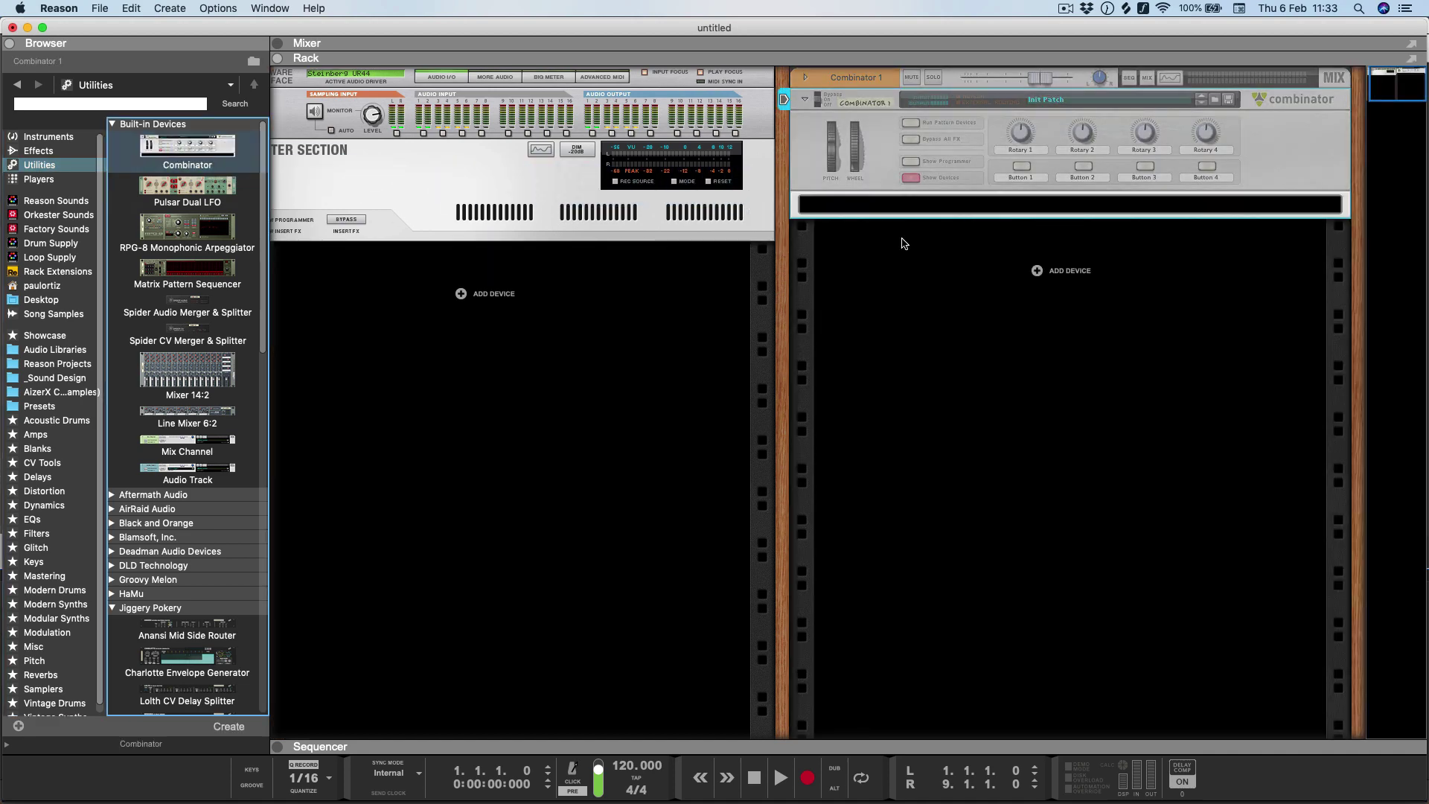
pyautogui.moveTo(188, 413); pyautogui.dragTo(908, 218)
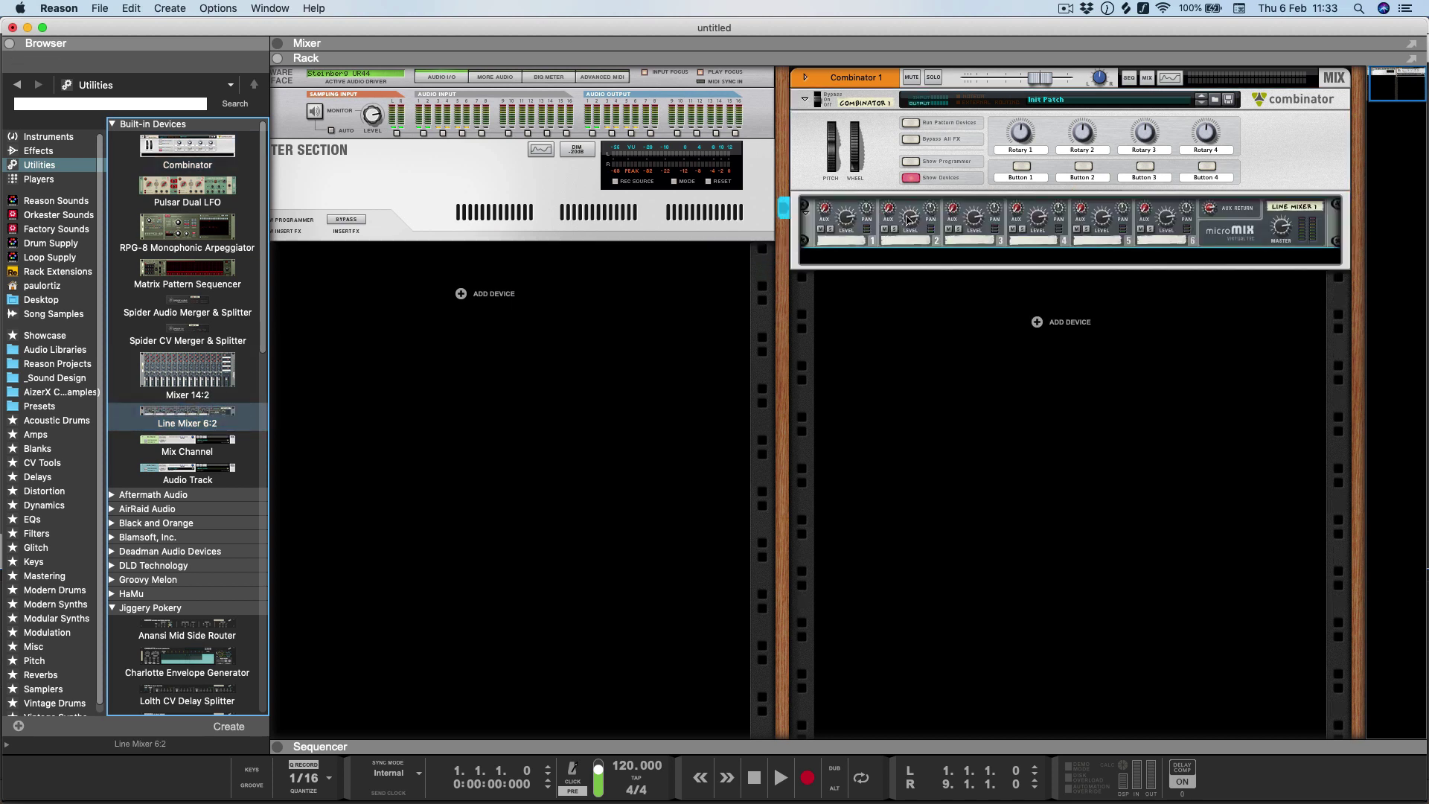
pyautogui.click(201, 417)
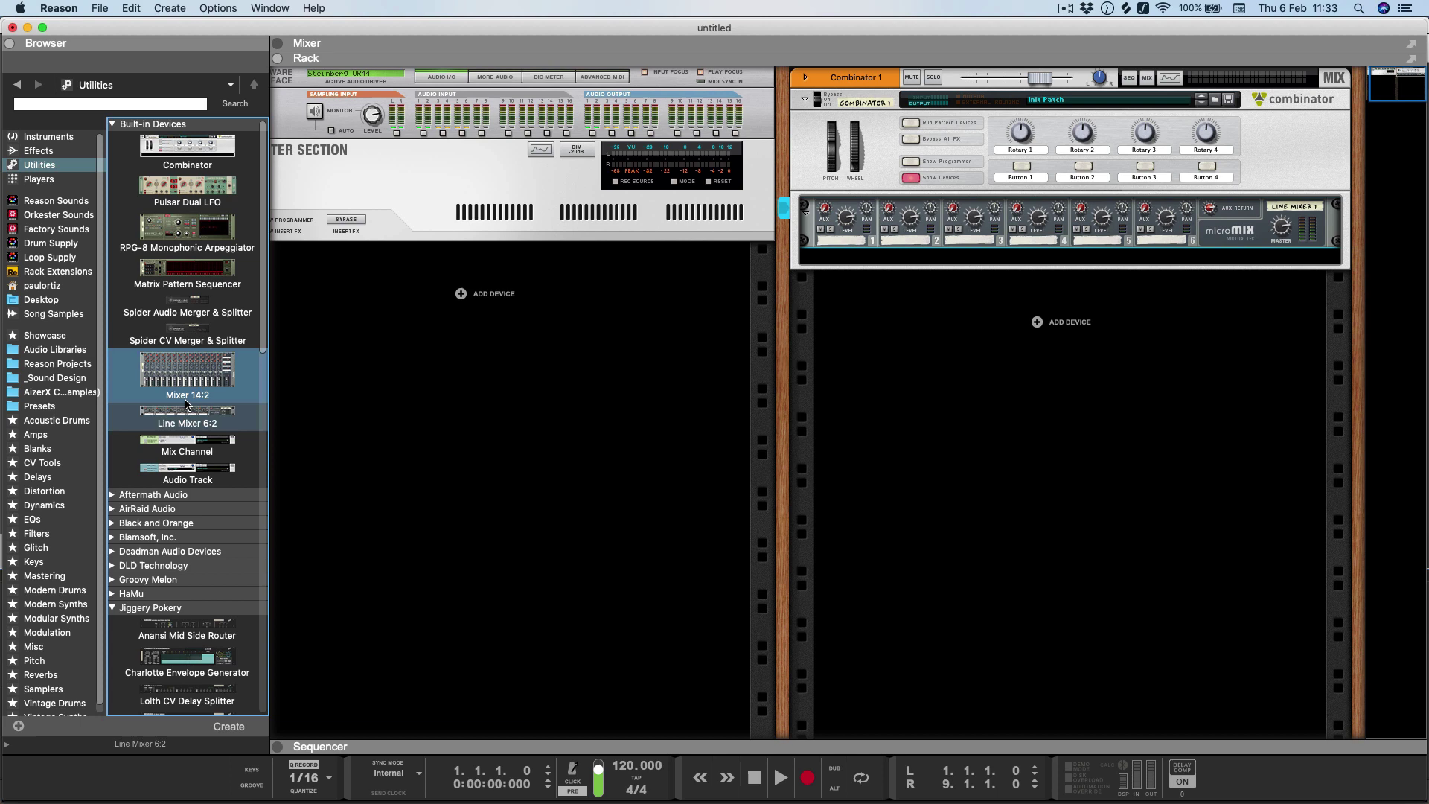
# - Add a Grain Sample Manipulator (Grain 1) to the Combinator and widen its sample range to full length
pyautogui.click(48, 136)
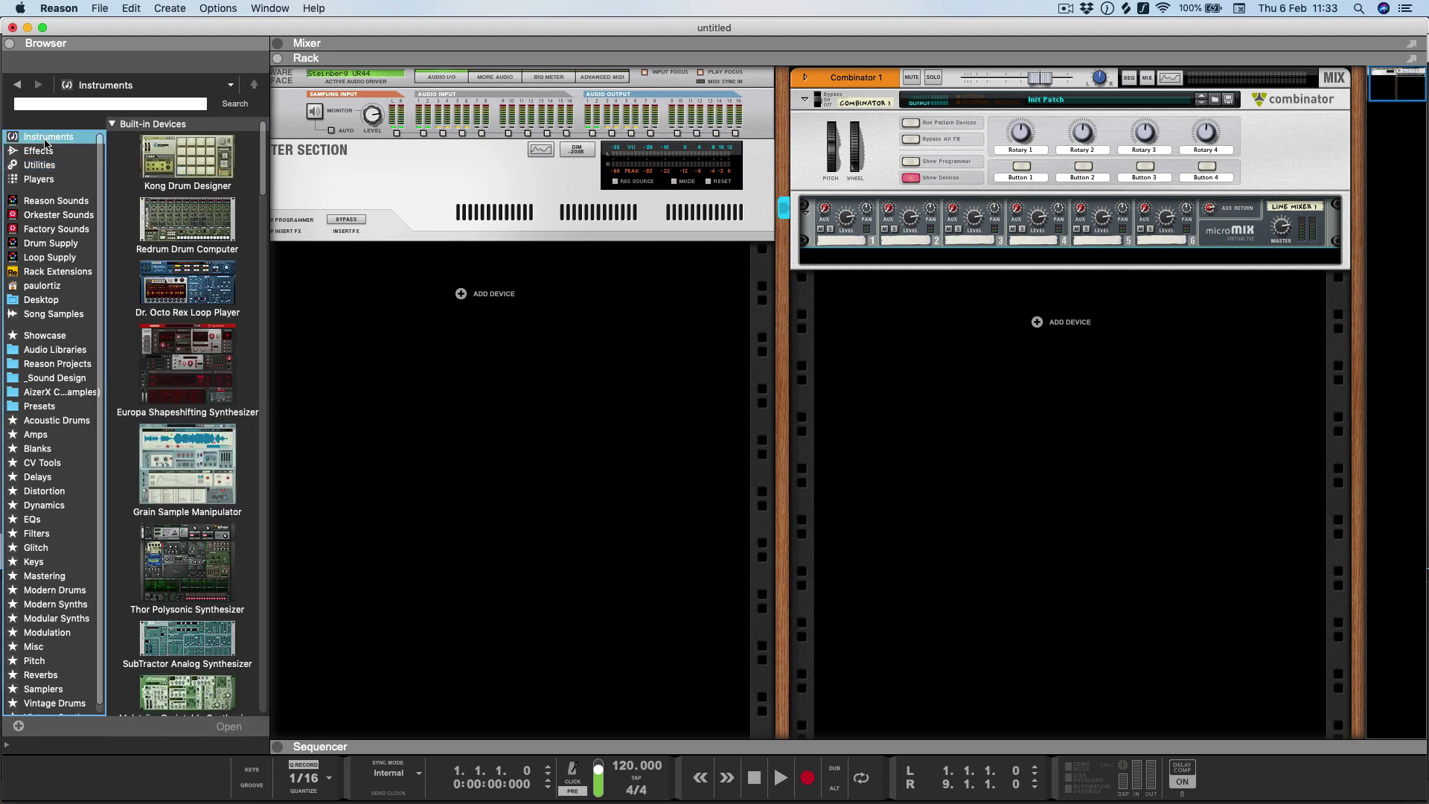
pyautogui.moveTo(193, 441); pyautogui.dragTo(960, 274)
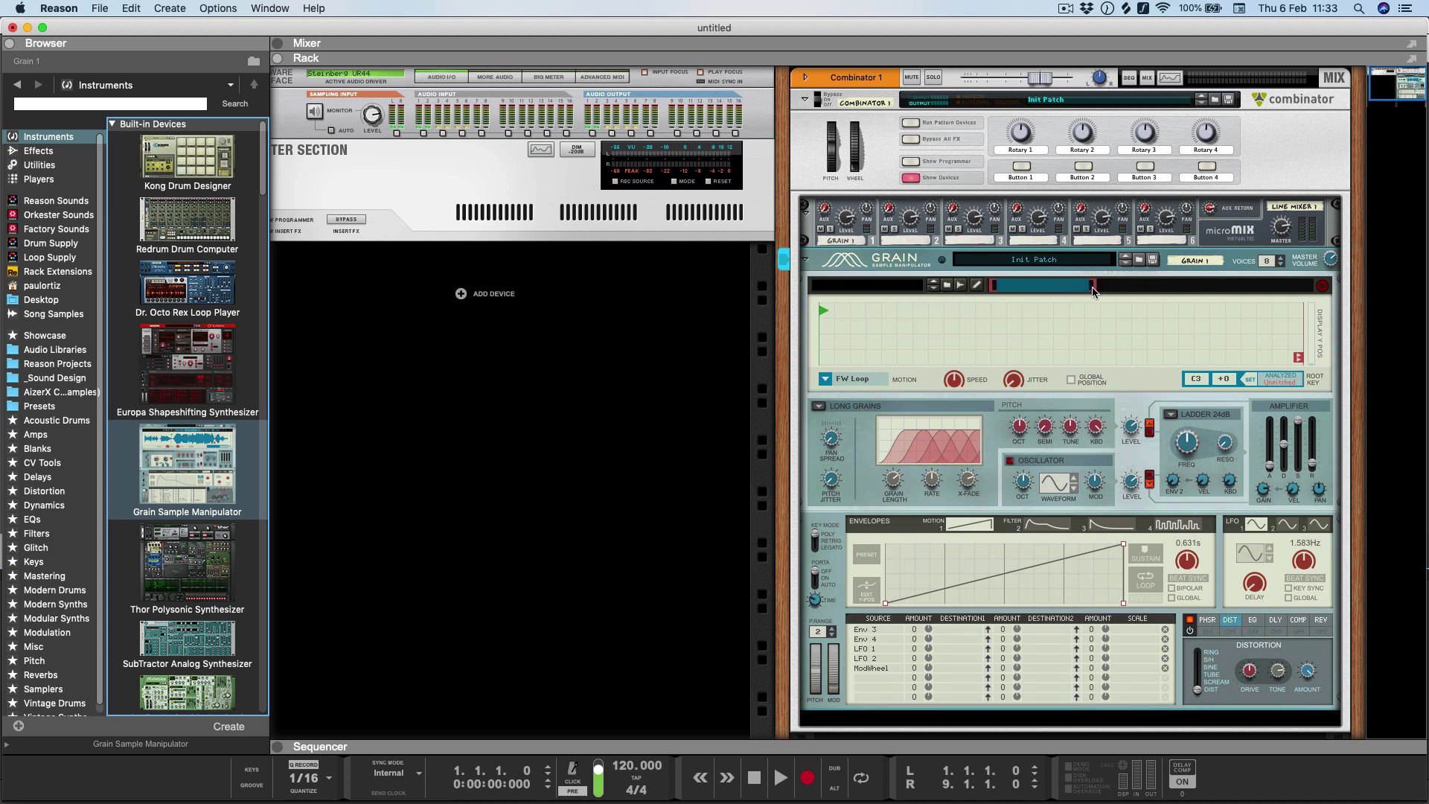
pyautogui.moveTo(1093, 291); pyautogui.dragTo(1310, 291)
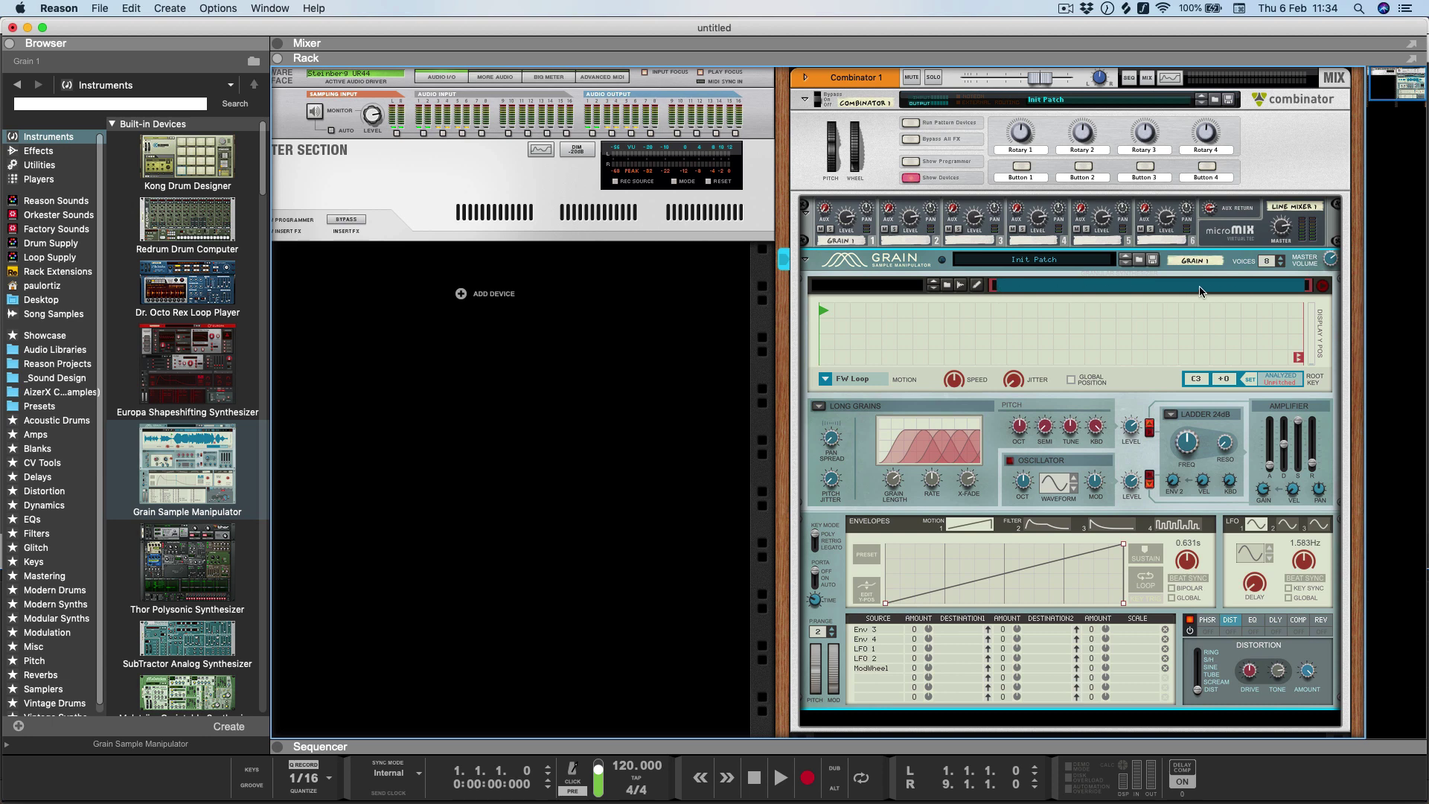
# - Set Grain 1 to One Shot motion, amp sustain near zero, and 1 voice
pyautogui.click(826, 382)
pyautogui.click(849, 365)
pyautogui.moveTo(1301, 423)
pyautogui.mouseDown()
pyautogui.moveTo(1298, 466)
pyautogui.moveTo(1285, 436)
pyautogui.moveTo(1314, 421)
pyautogui.mouseUp()
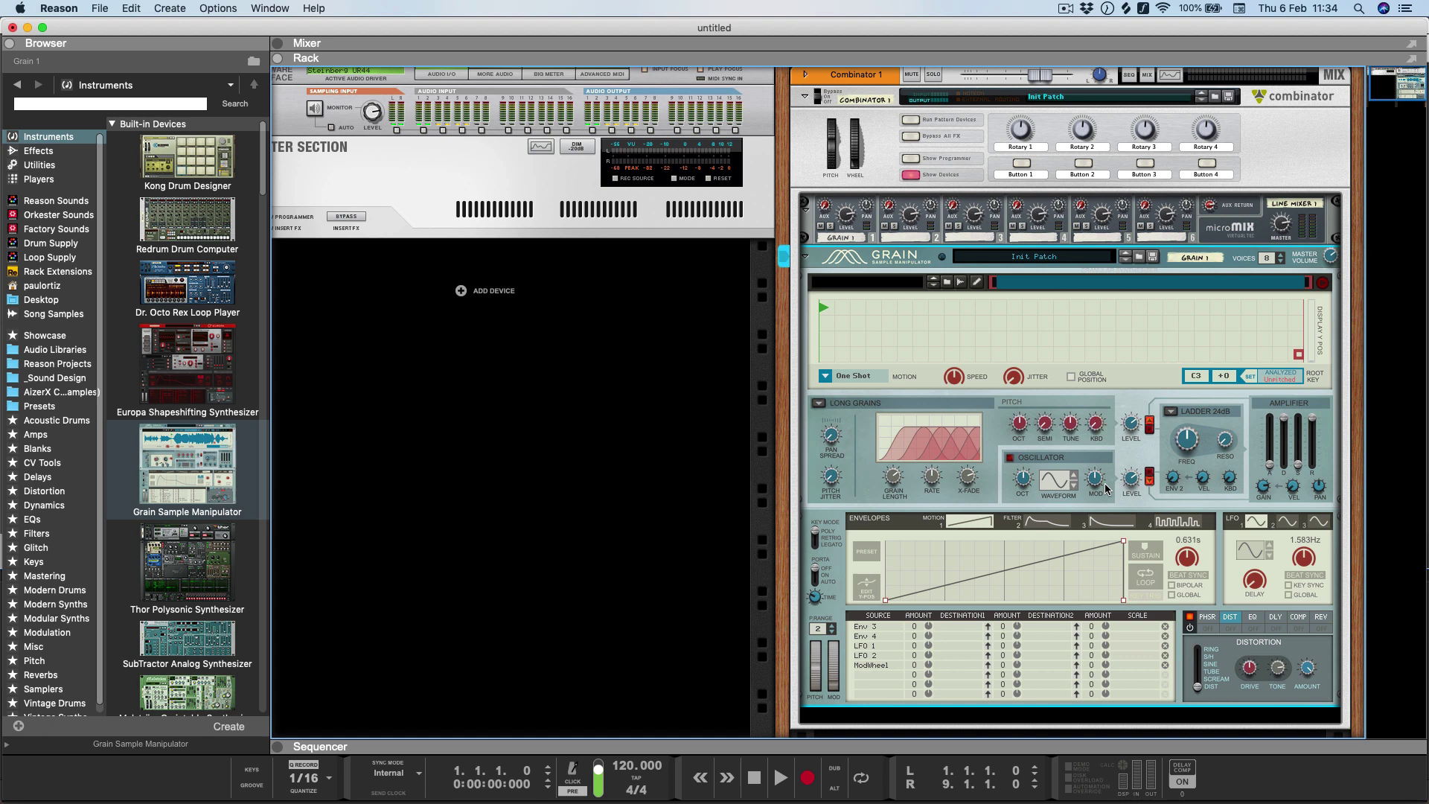
pyautogui.scroll(-1, 1103, 451)
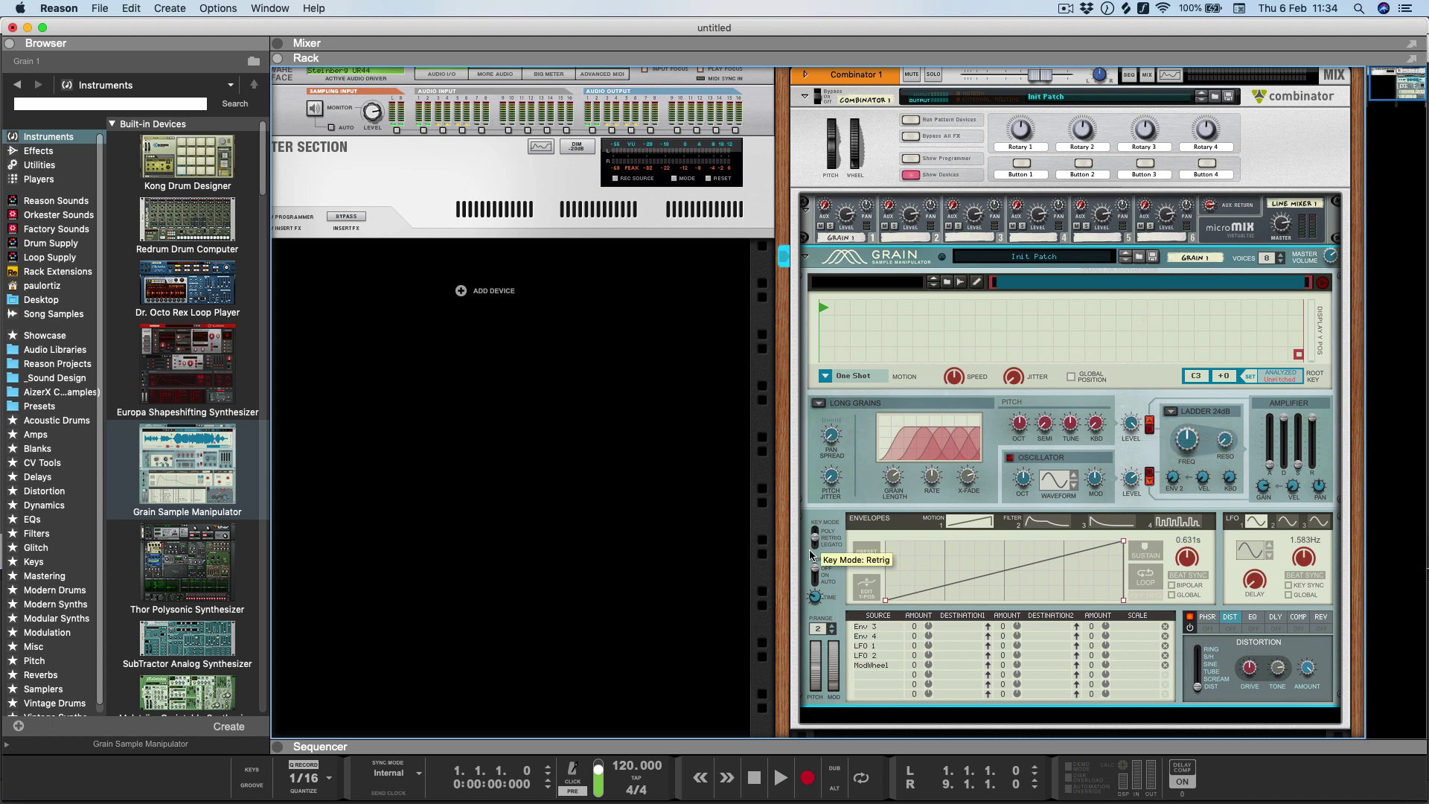
pyautogui.moveTo(1270, 261); pyautogui.dragTo(1270, 439)
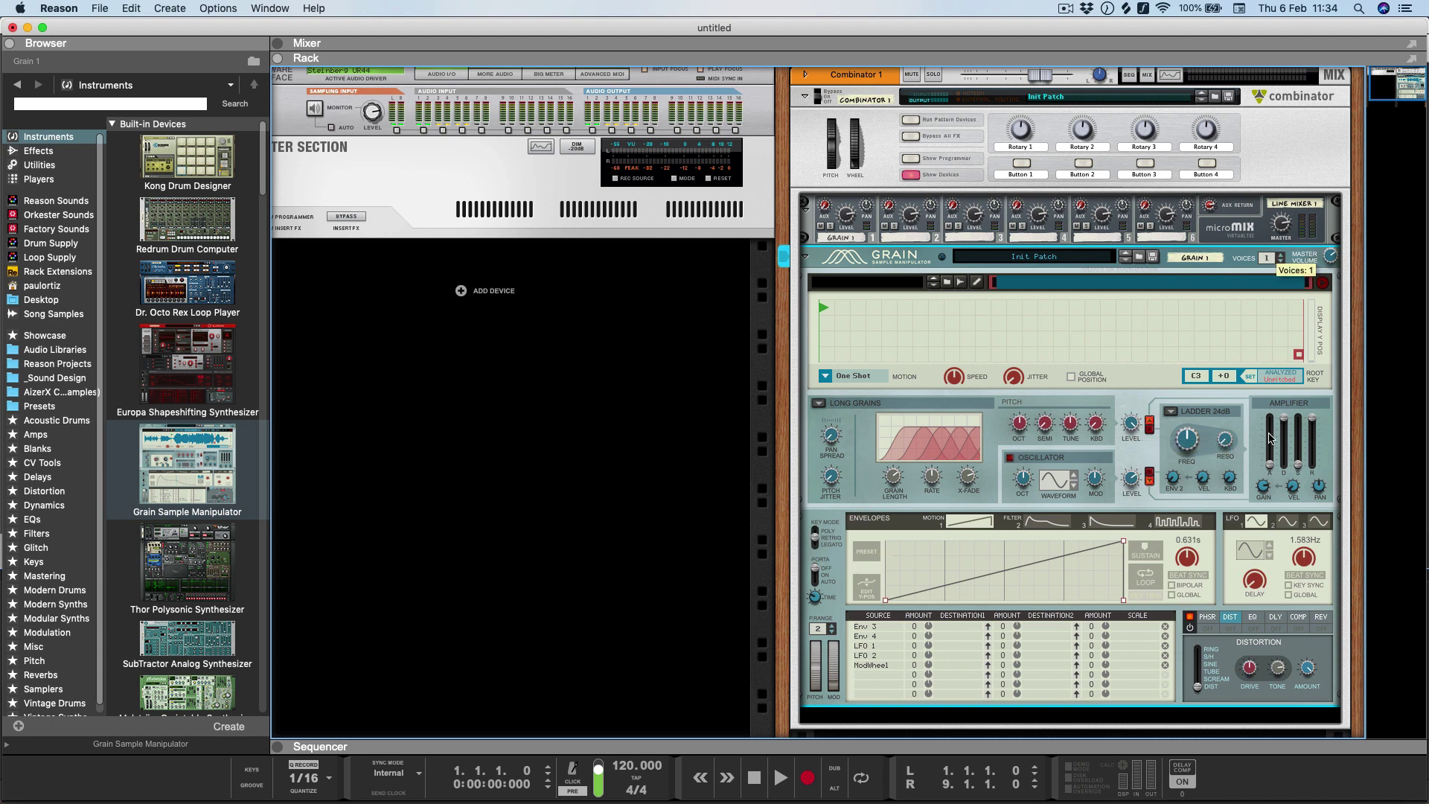
# - Fold Grain 1 into a strip and copy its patch
pyautogui.click(808, 260)
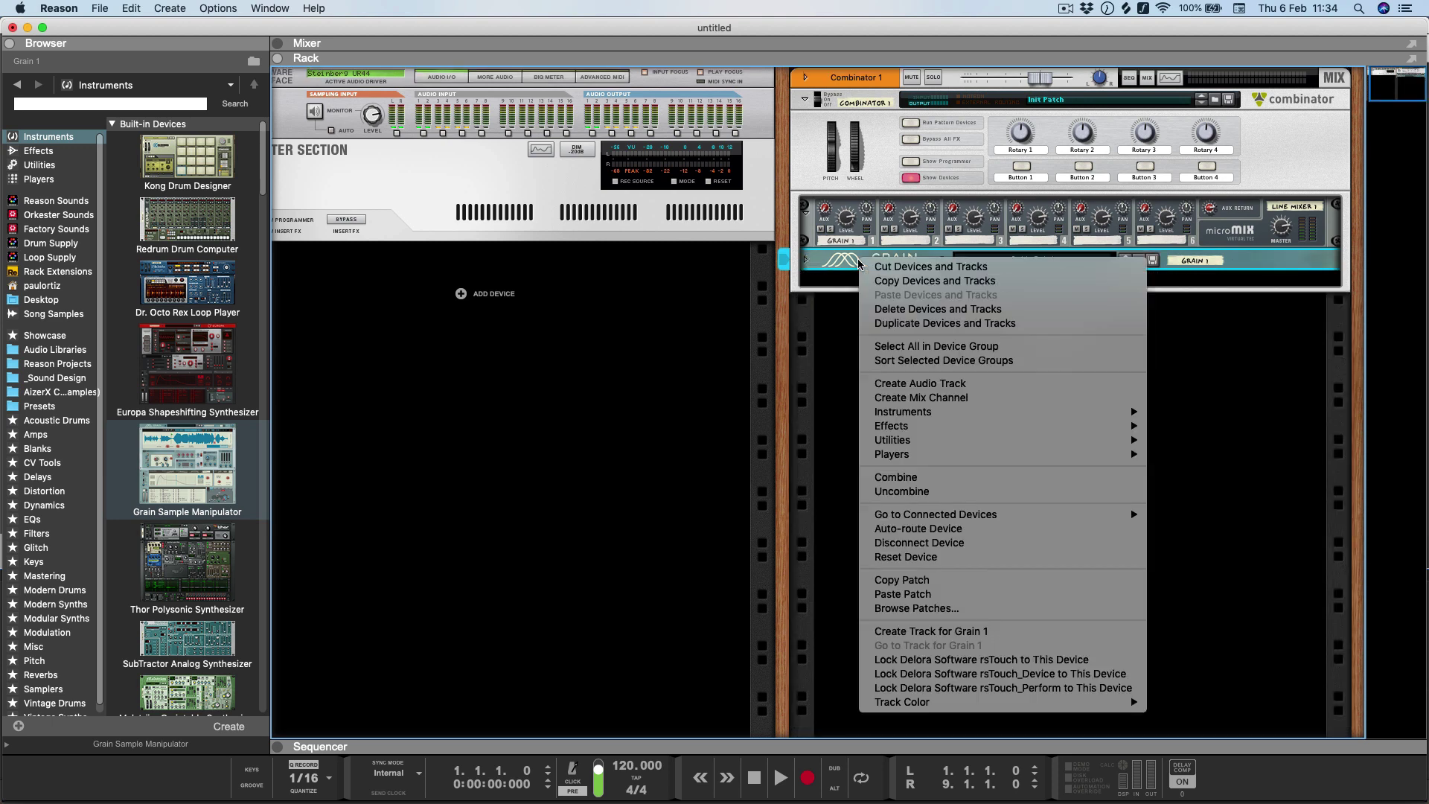
pyautogui.rightClick(859, 264)
pyautogui.click(906, 580)
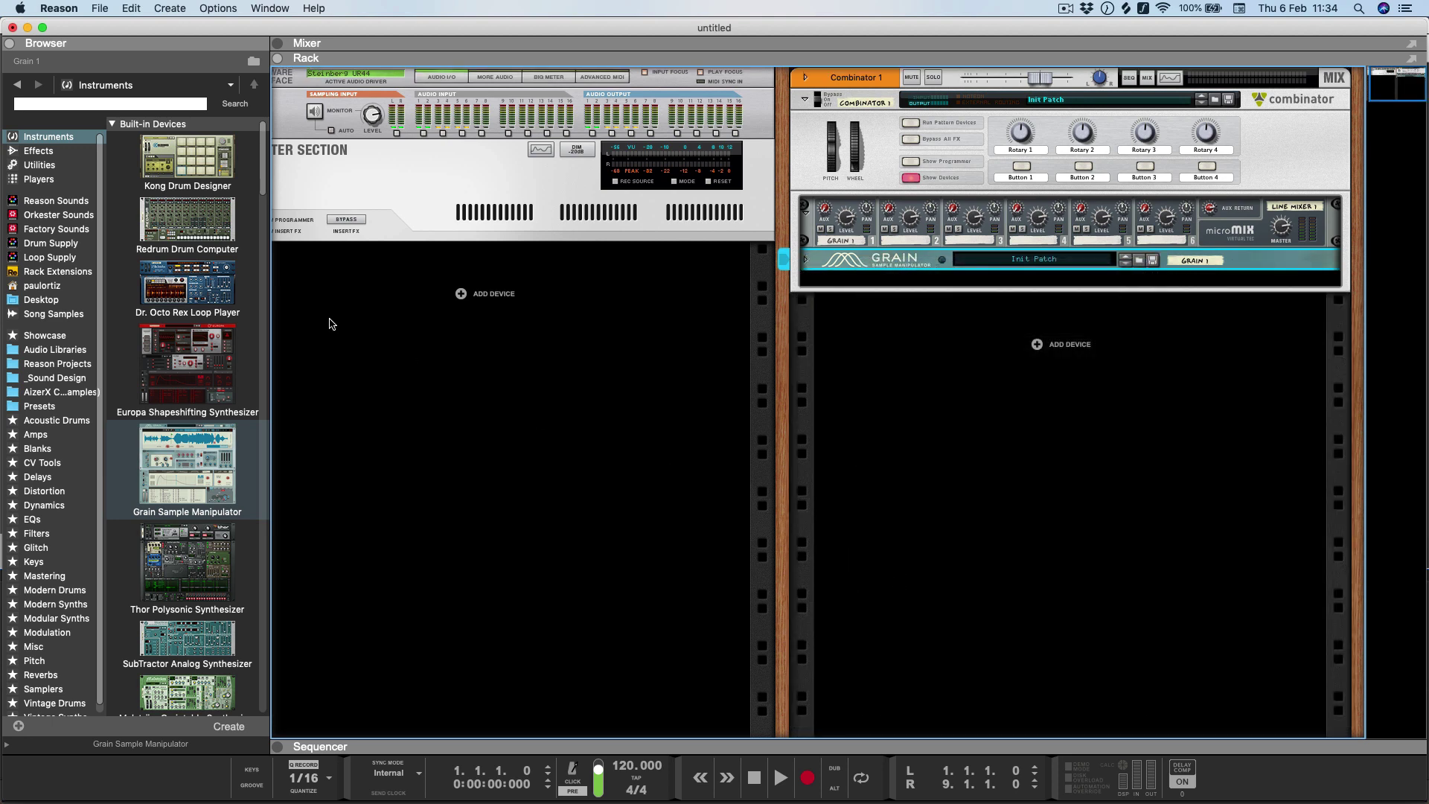
# - Add Grains 2, 3 and 4 to the Combinator, folding each into a strip
pyautogui.moveTo(189, 469); pyautogui.dragTo(929, 289)
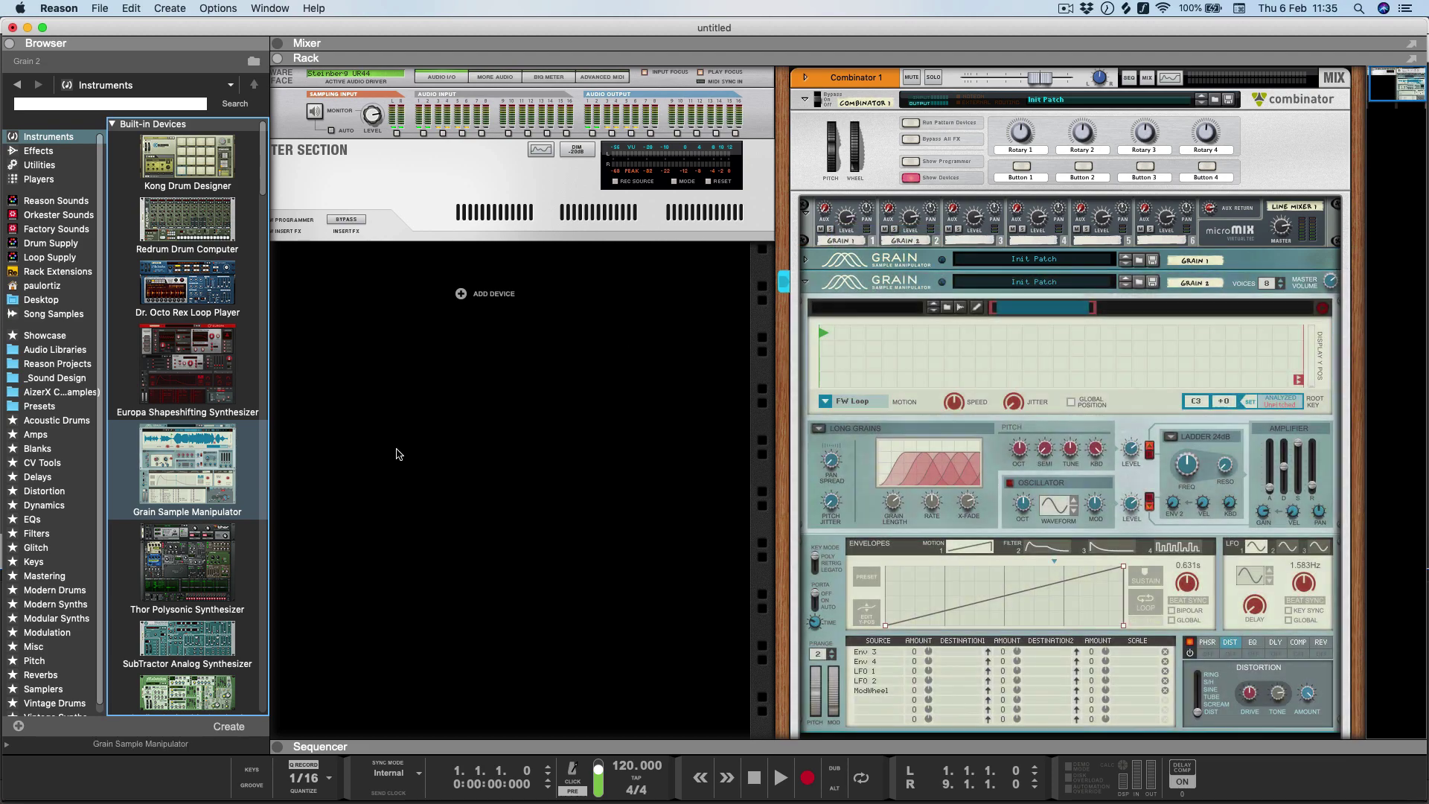
pyautogui.click(806, 286)
pyautogui.moveTo(188, 465); pyautogui.dragTo(805, 305)
pyautogui.click(805, 288)
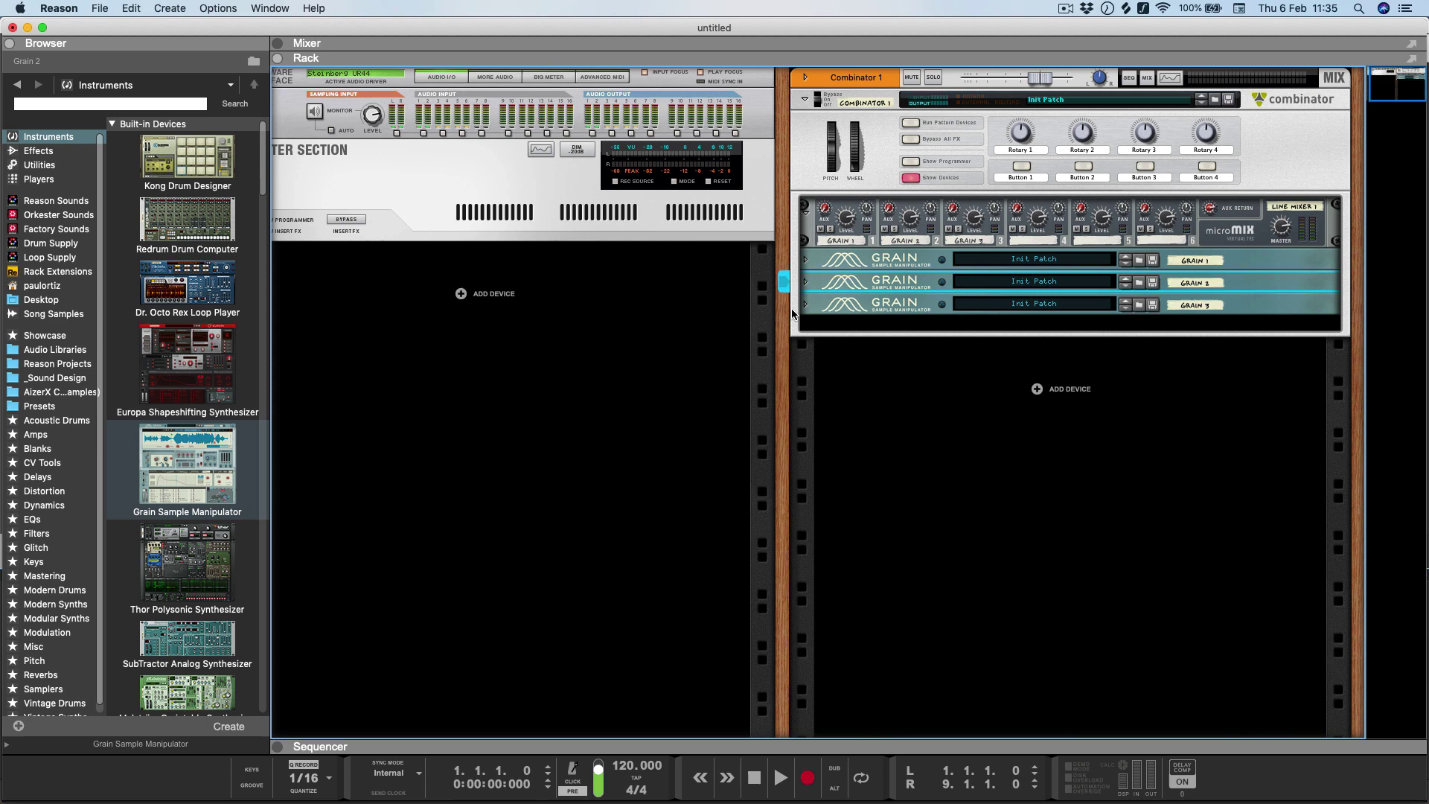
pyautogui.moveTo(188, 467); pyautogui.dragTo(920, 339)
pyautogui.click(806, 288)
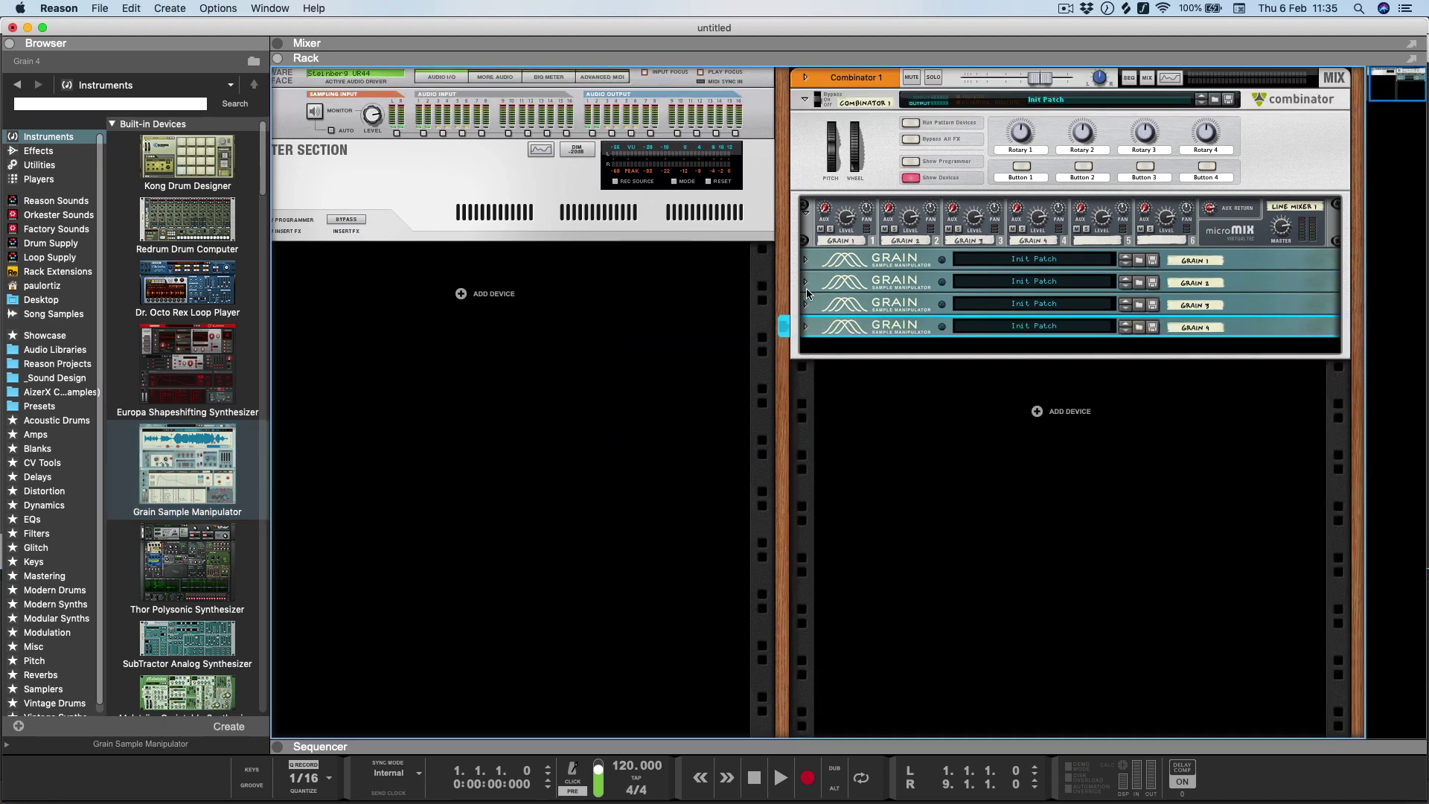
# - Paste Grain 1's patch onto Grains 2, 3 and 4
pyautogui.click(858, 287)
pyautogui.rightClick(857, 288)
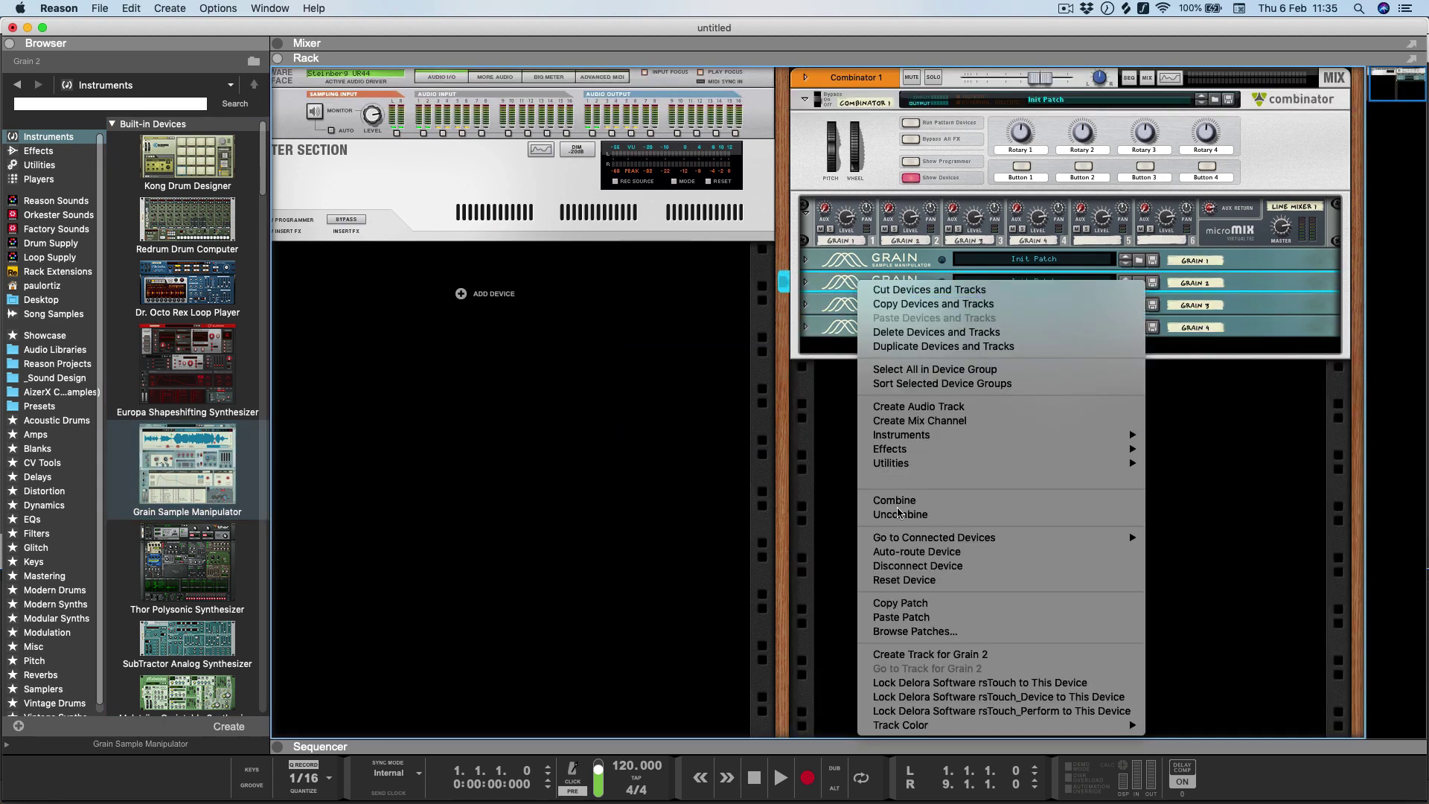
pyautogui.click(912, 617)
pyautogui.click(884, 306)
pyautogui.rightClick(884, 305)
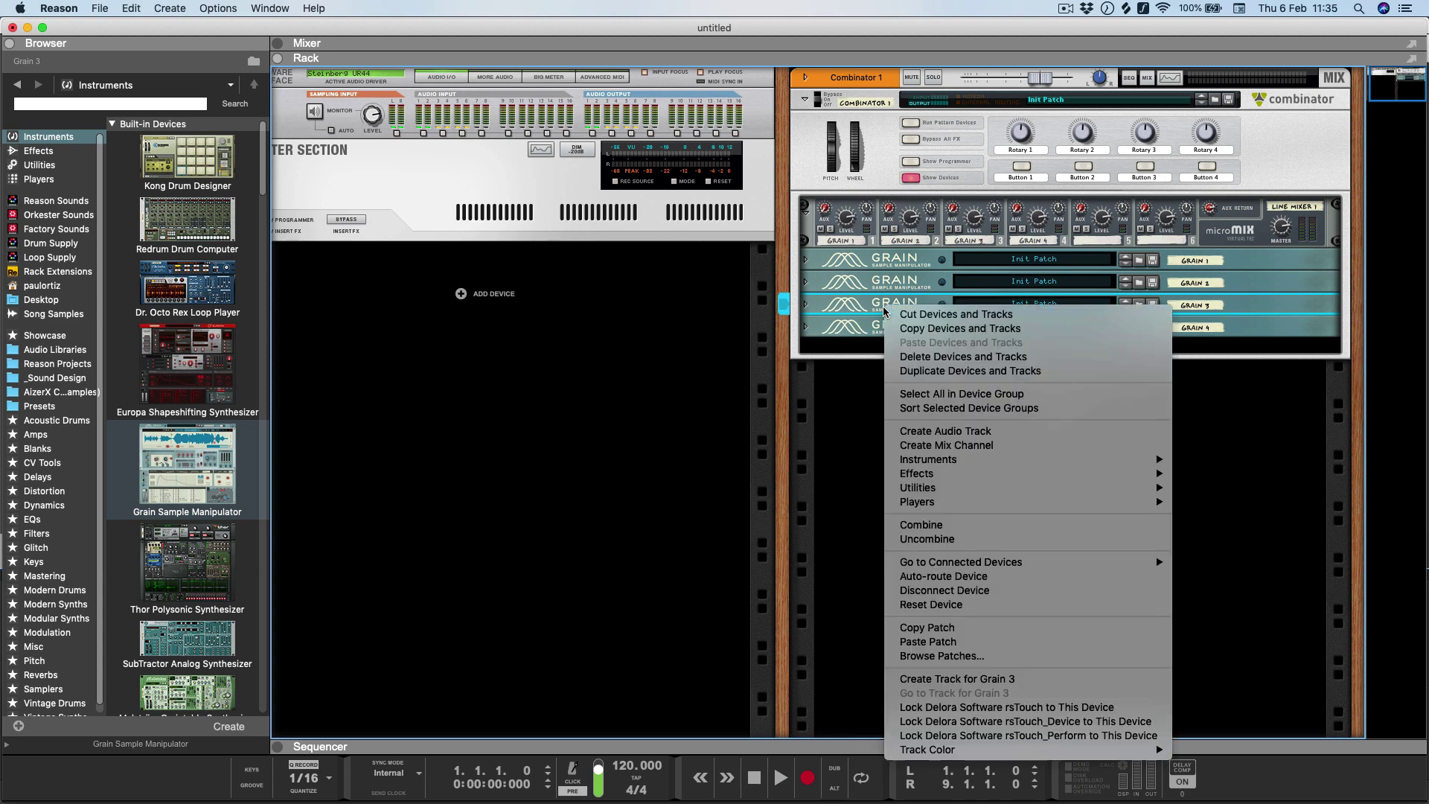
pyautogui.click(915, 642)
pyautogui.click(878, 329)
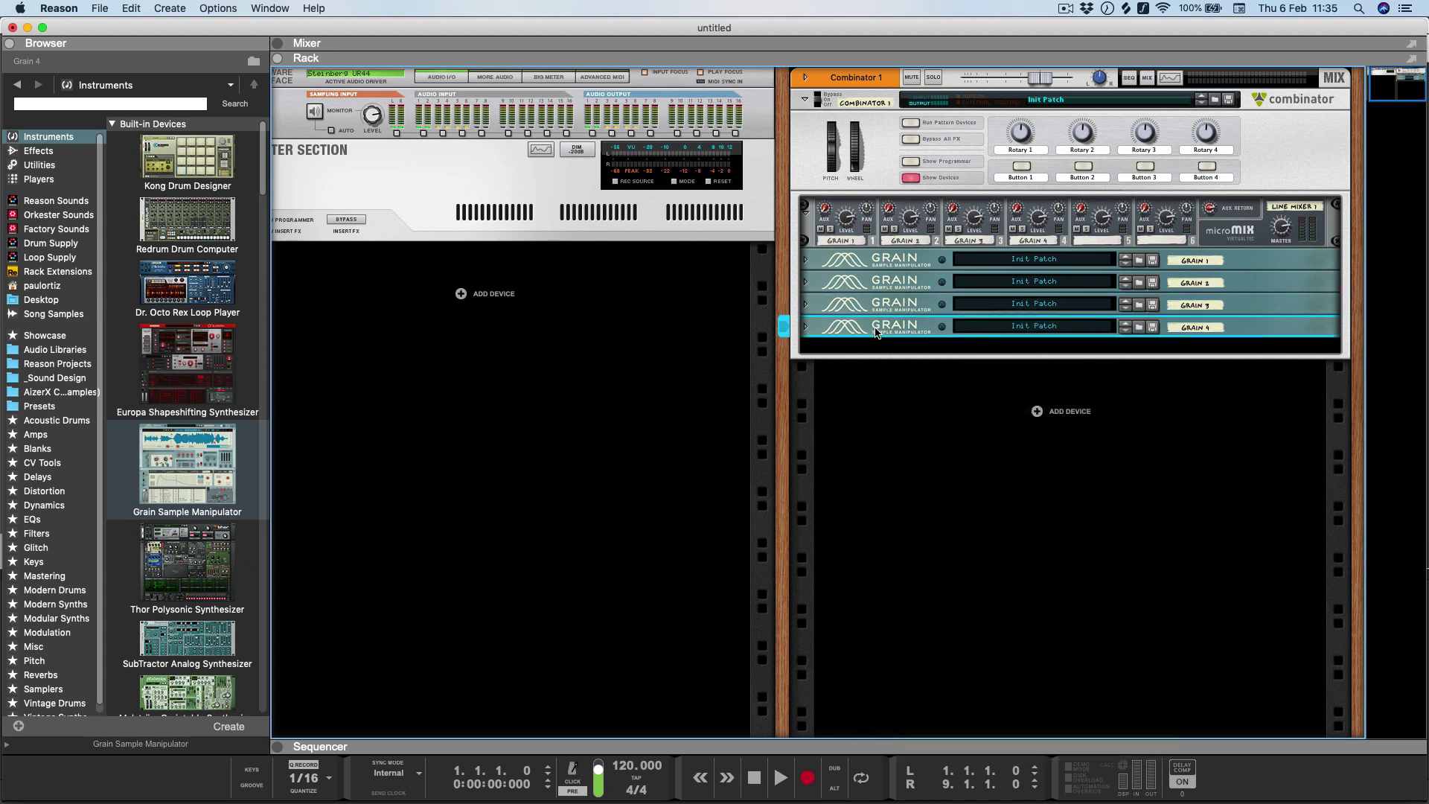
pyautogui.rightClick(878, 328)
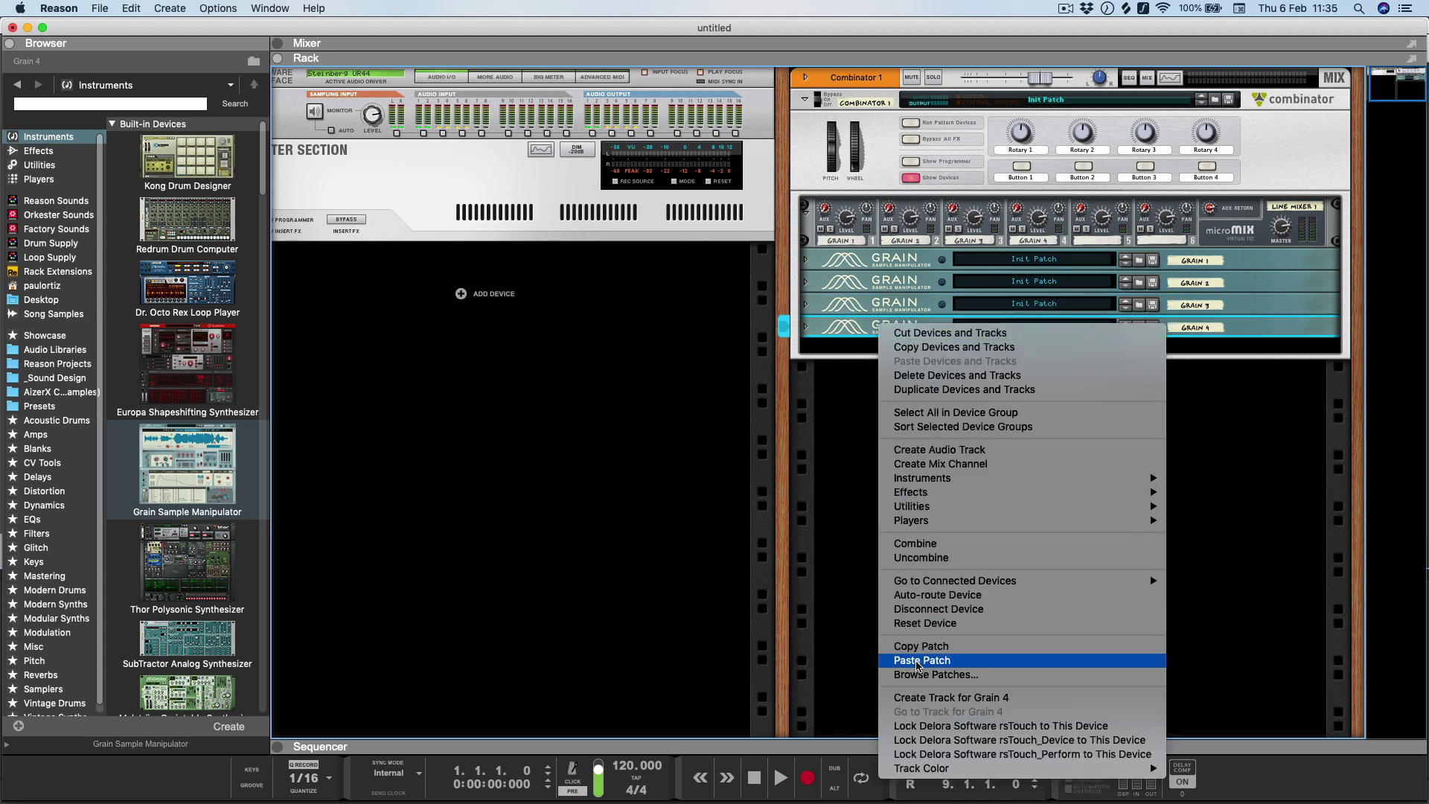
pyautogui.click(916, 662)
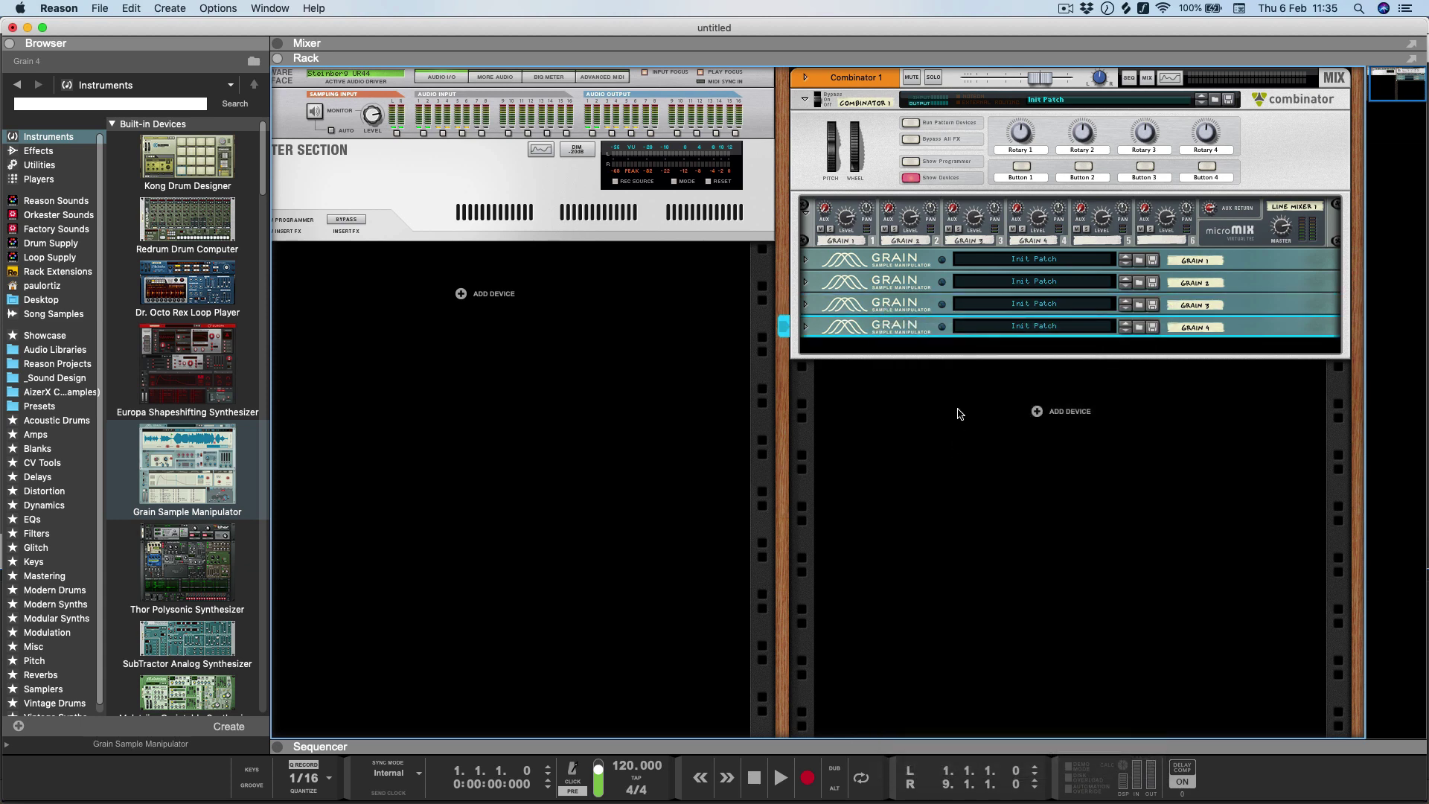
# - In the Combinator Programmer, limit Grain 1's key range to C1 and raise Grain 2's low key
pyautogui.click(909, 162)
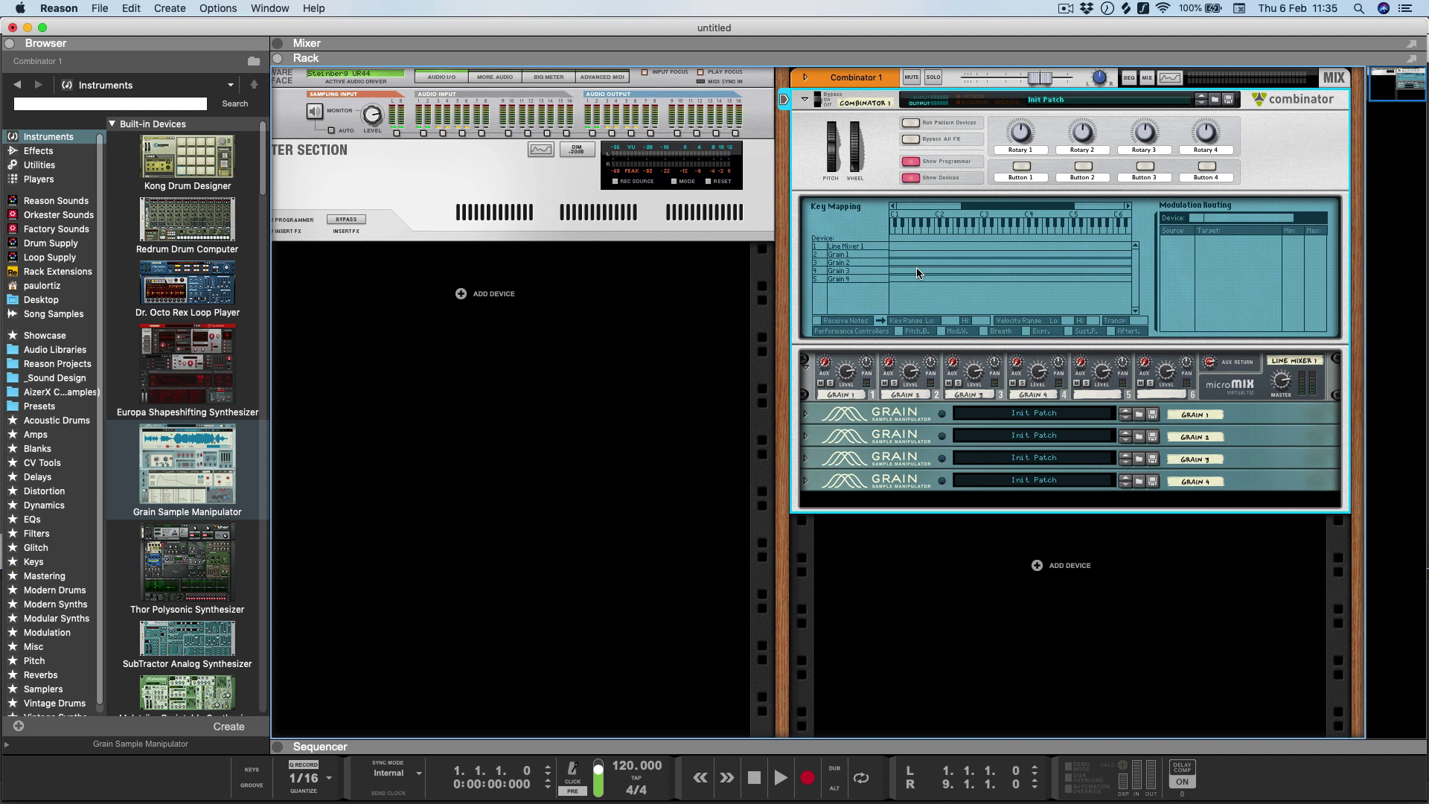
pyautogui.click(861, 255)
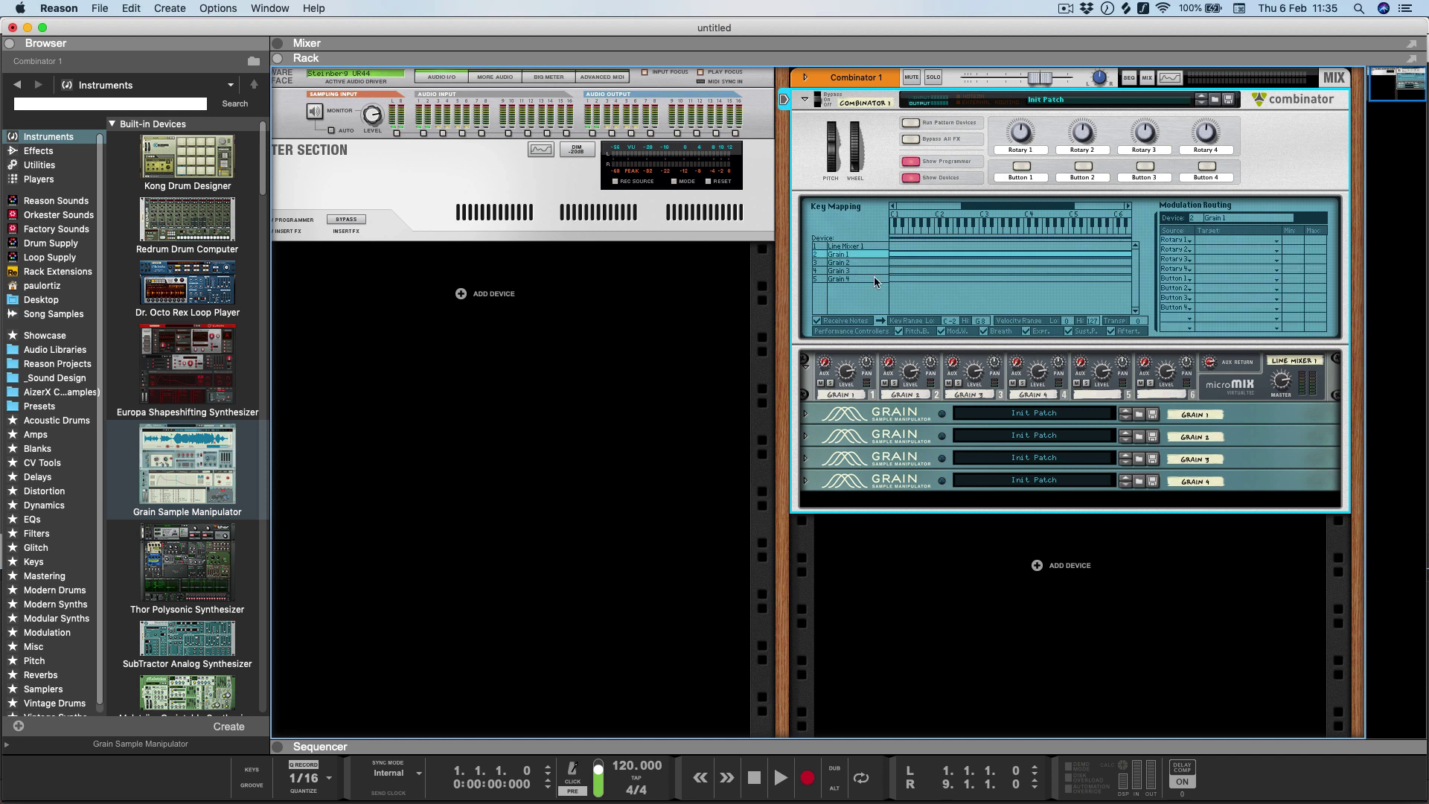
pyautogui.moveTo(953, 299); pyautogui.dragTo(970, 271)
pyautogui.moveTo(981, 321); pyautogui.dragTo(980, 499)
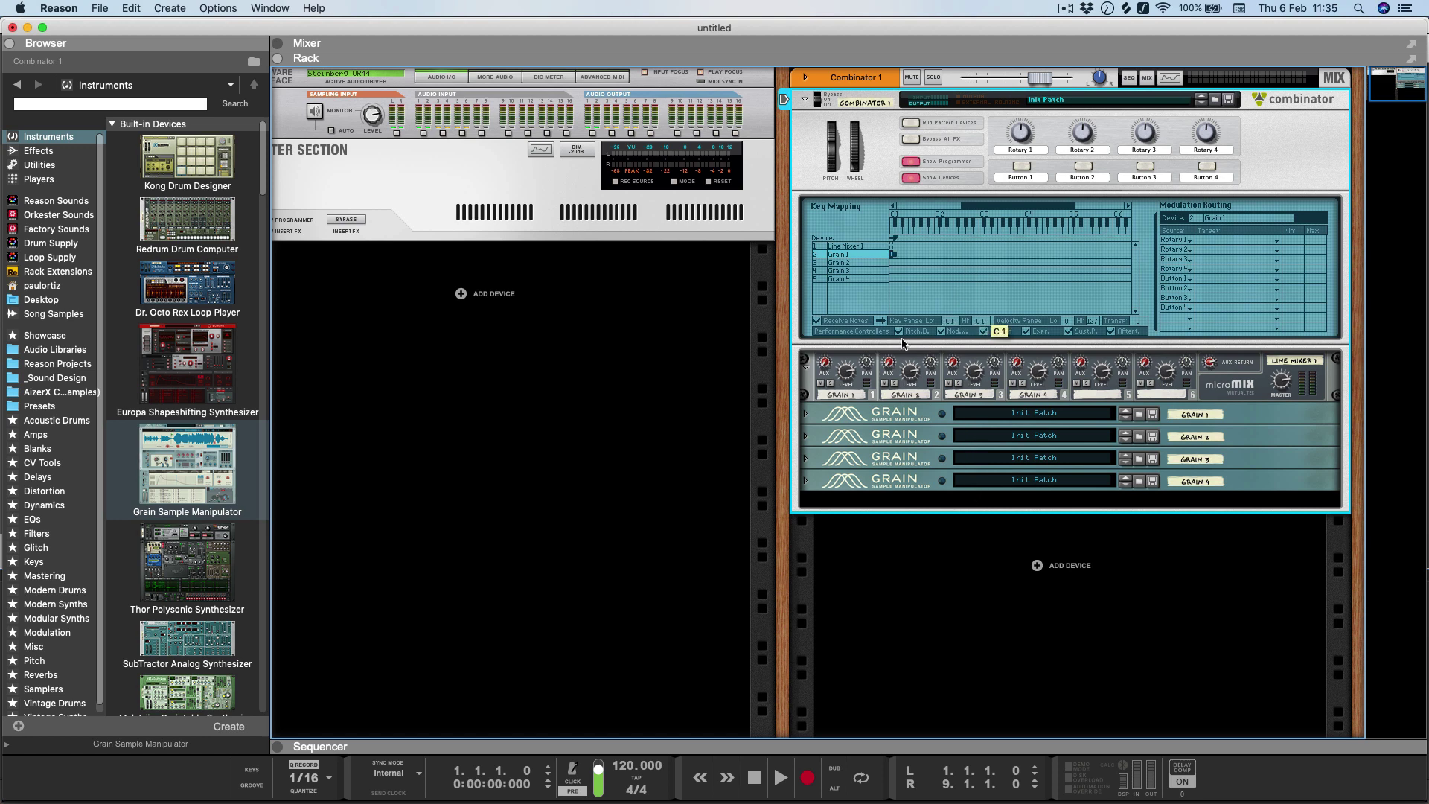
pyautogui.click(868, 263)
pyautogui.moveTo(945, 320); pyautogui.dragTo(972, 268)
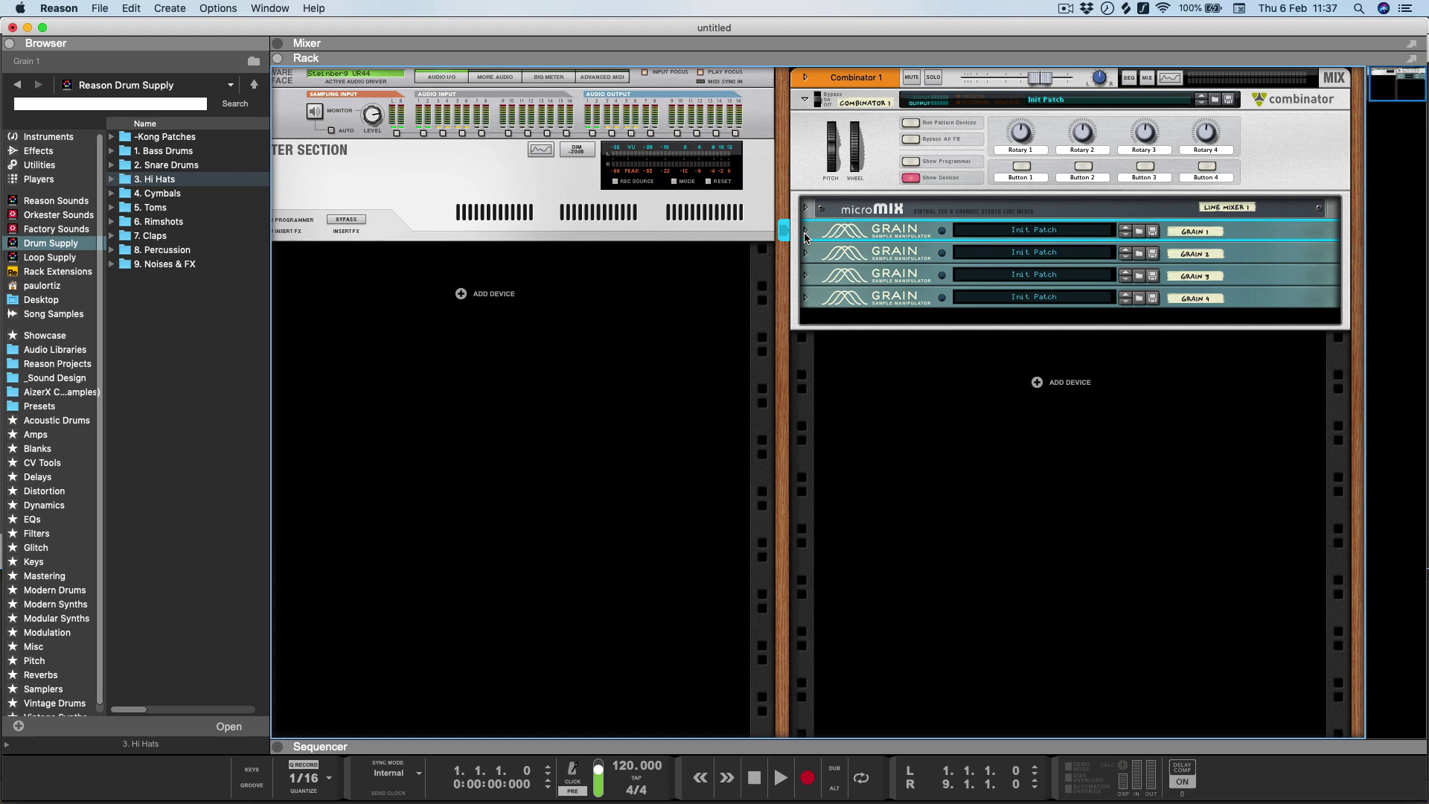
# - Unfold the Combinator's devices and cycle Grain 1 through several kick samples
pyautogui.keyDown('alt'); pyautogui.click(805, 230); pyautogui.keyUp('alt')
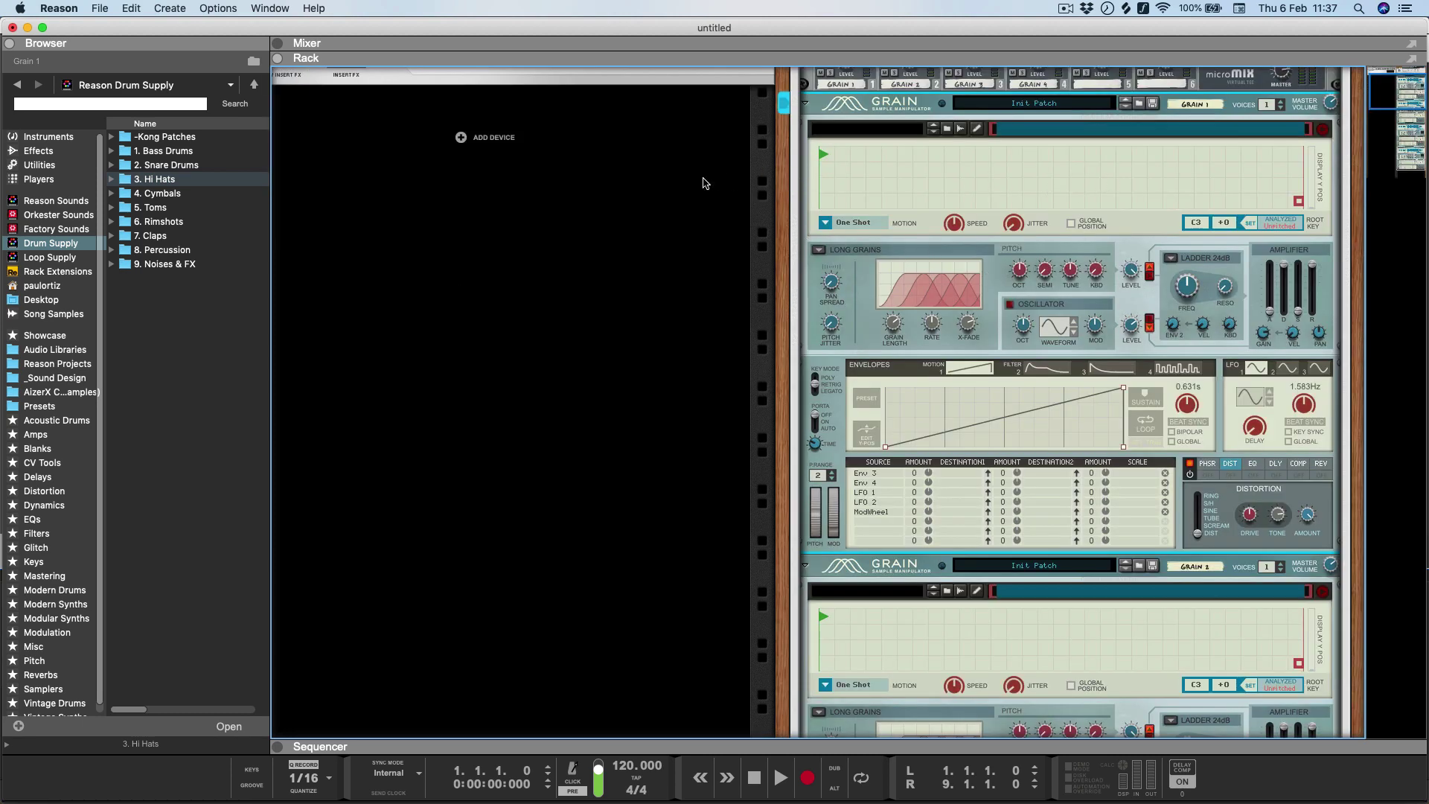
pyautogui.scroll(-10, 1021, 247)
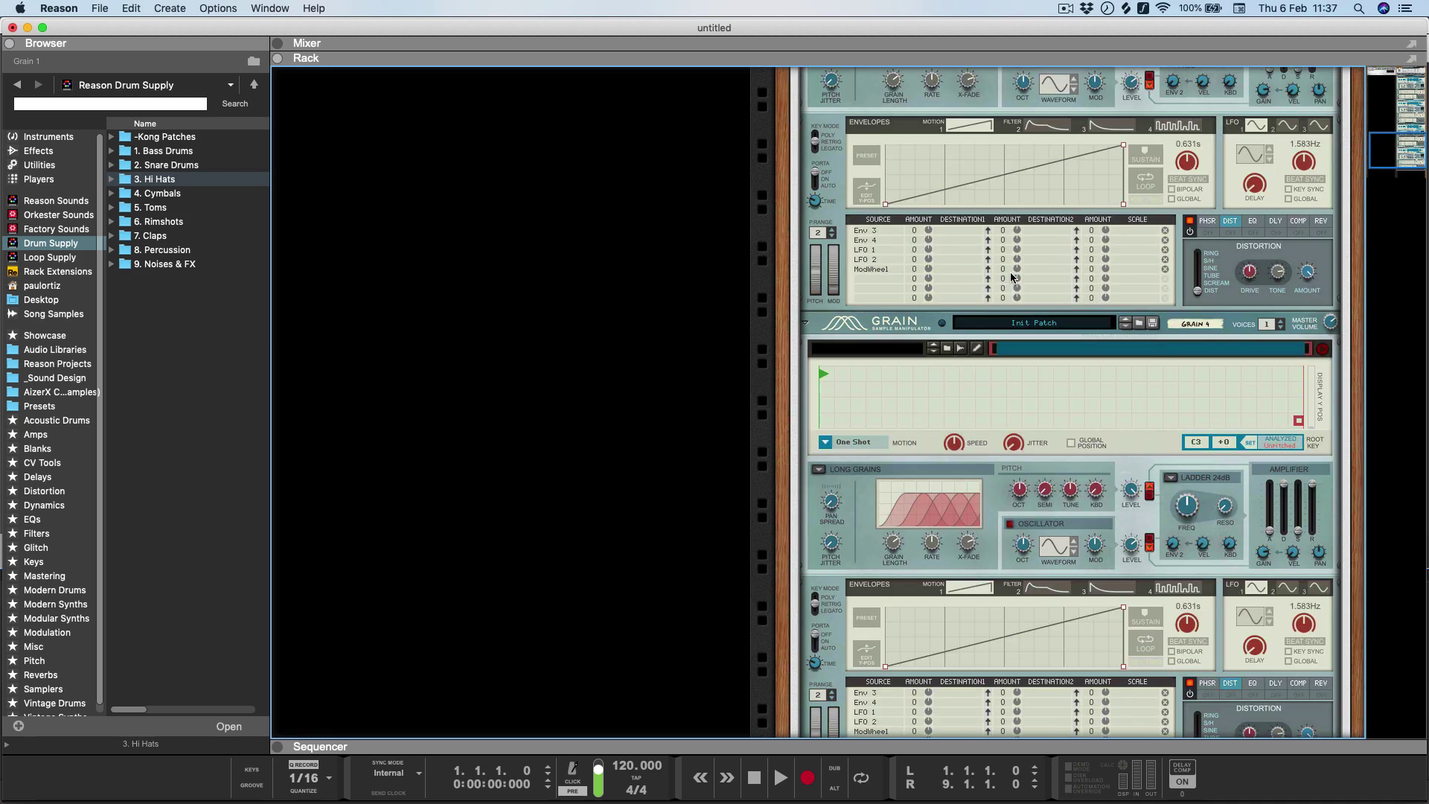
pyautogui.scroll(11, 1011, 272)
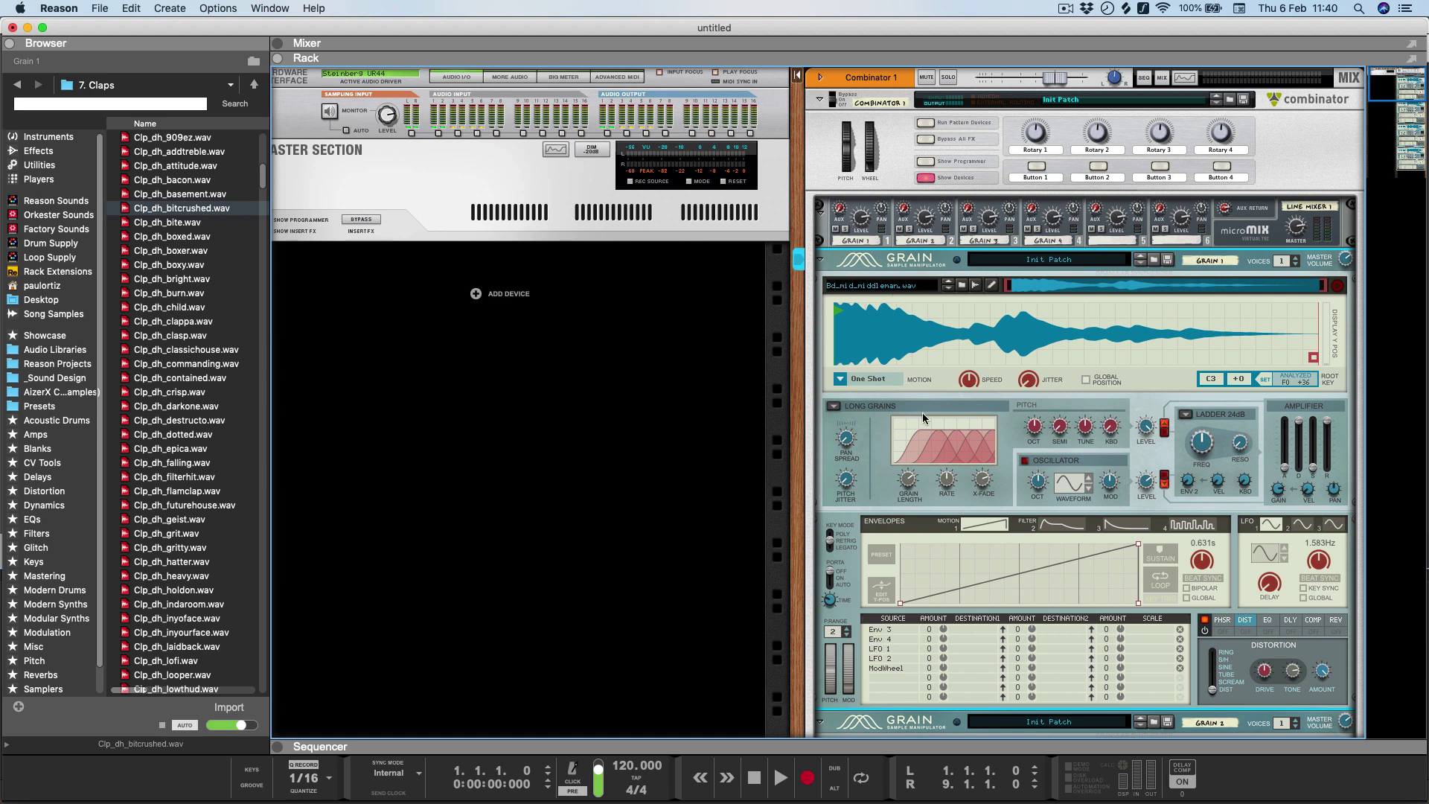
pyautogui.click(949, 289)
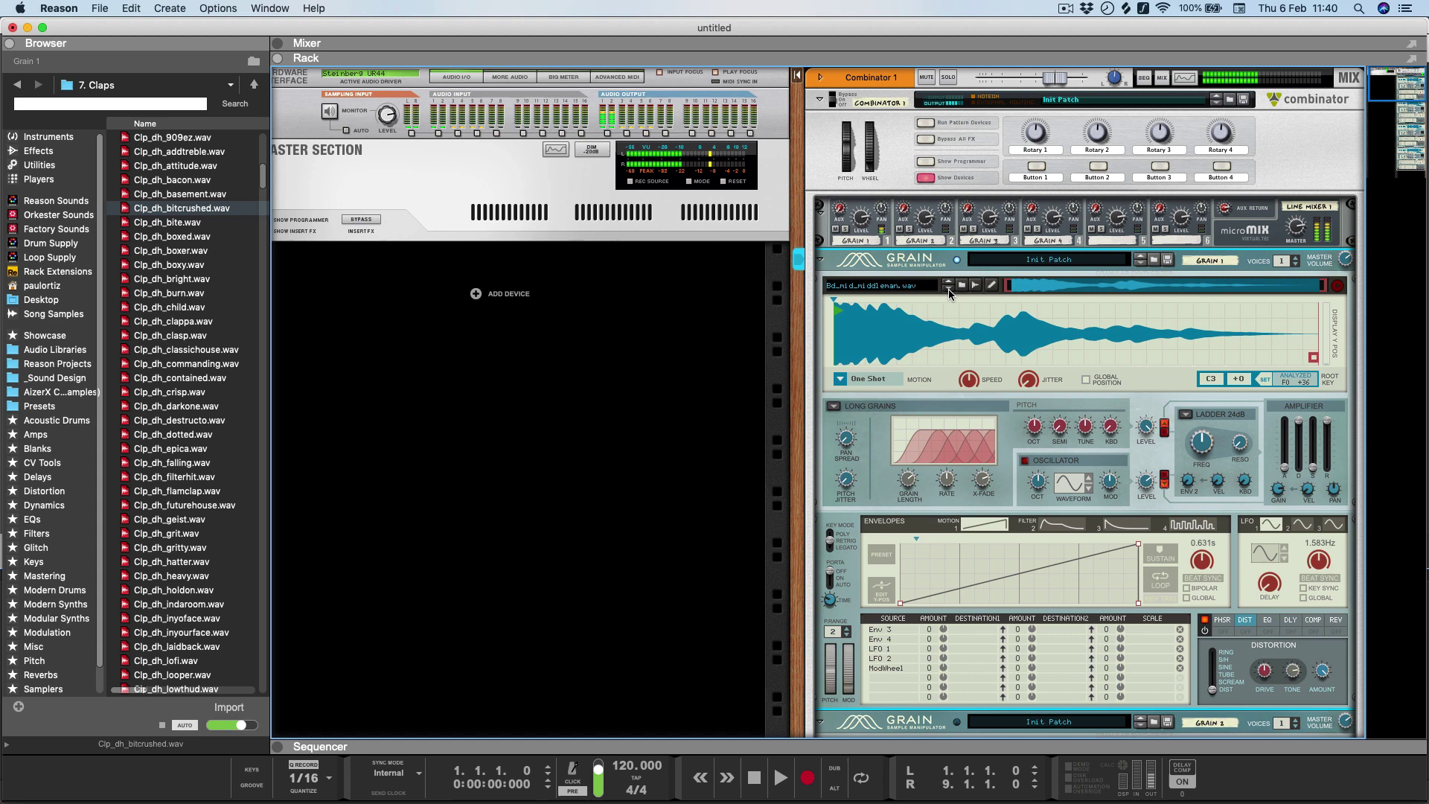
pyautogui.click(948, 288)
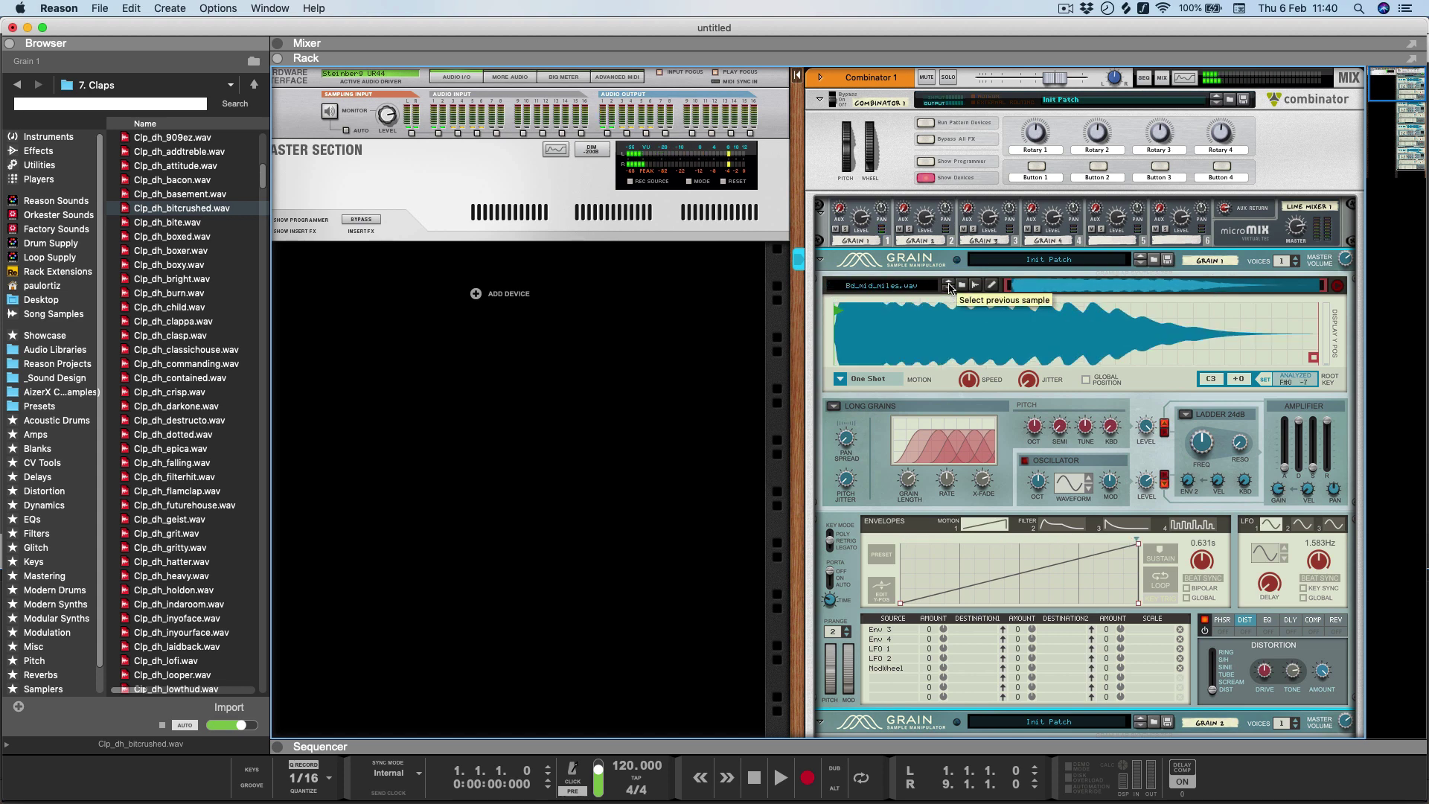
pyautogui.click(948, 289)
# - Step Grain 2 to a snare sample, leaving it in Long Grains mode
pyautogui.scroll(-5, 940, 448)
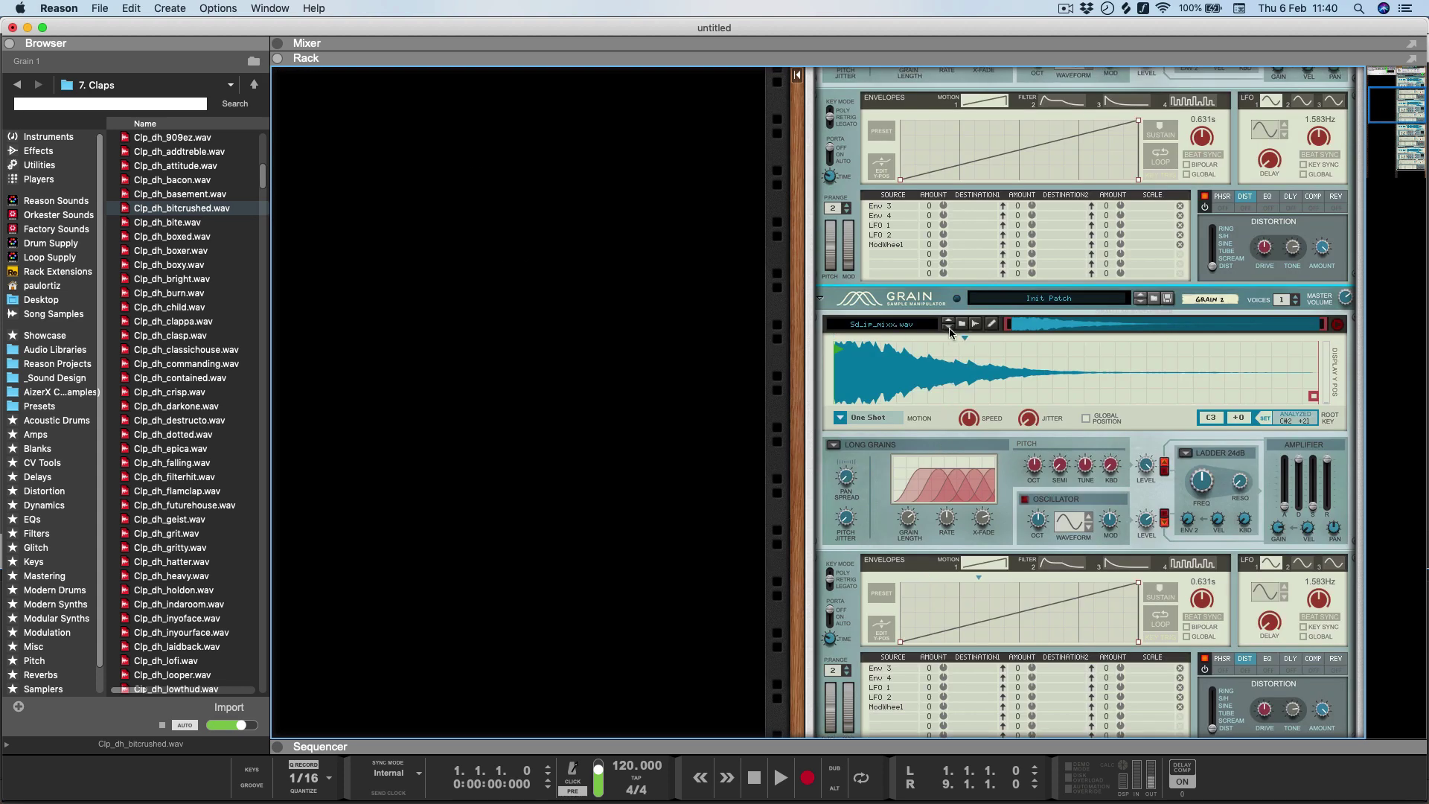
pyautogui.click(950, 327)
pyautogui.click(949, 327)
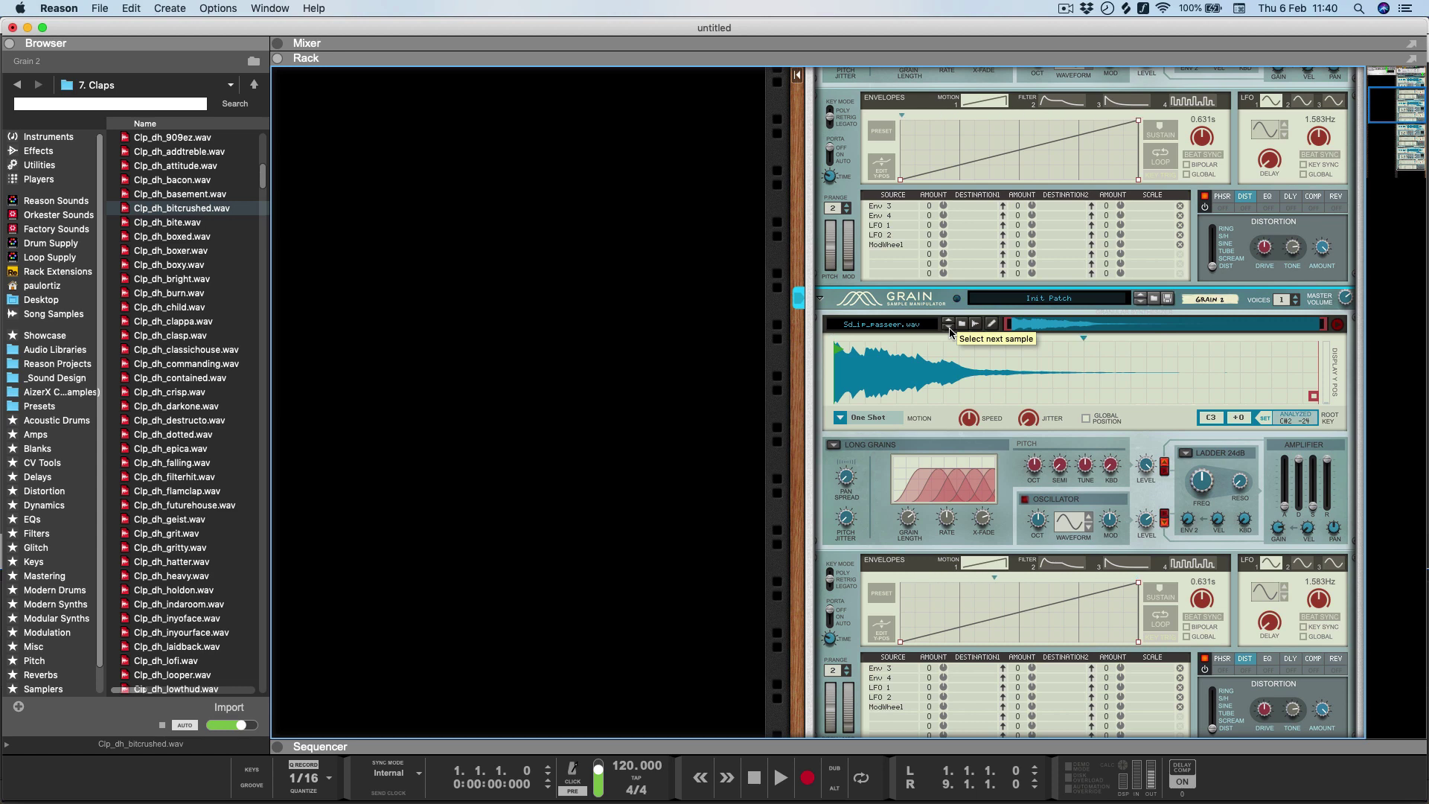
pyautogui.scroll(-2, 951, 332)
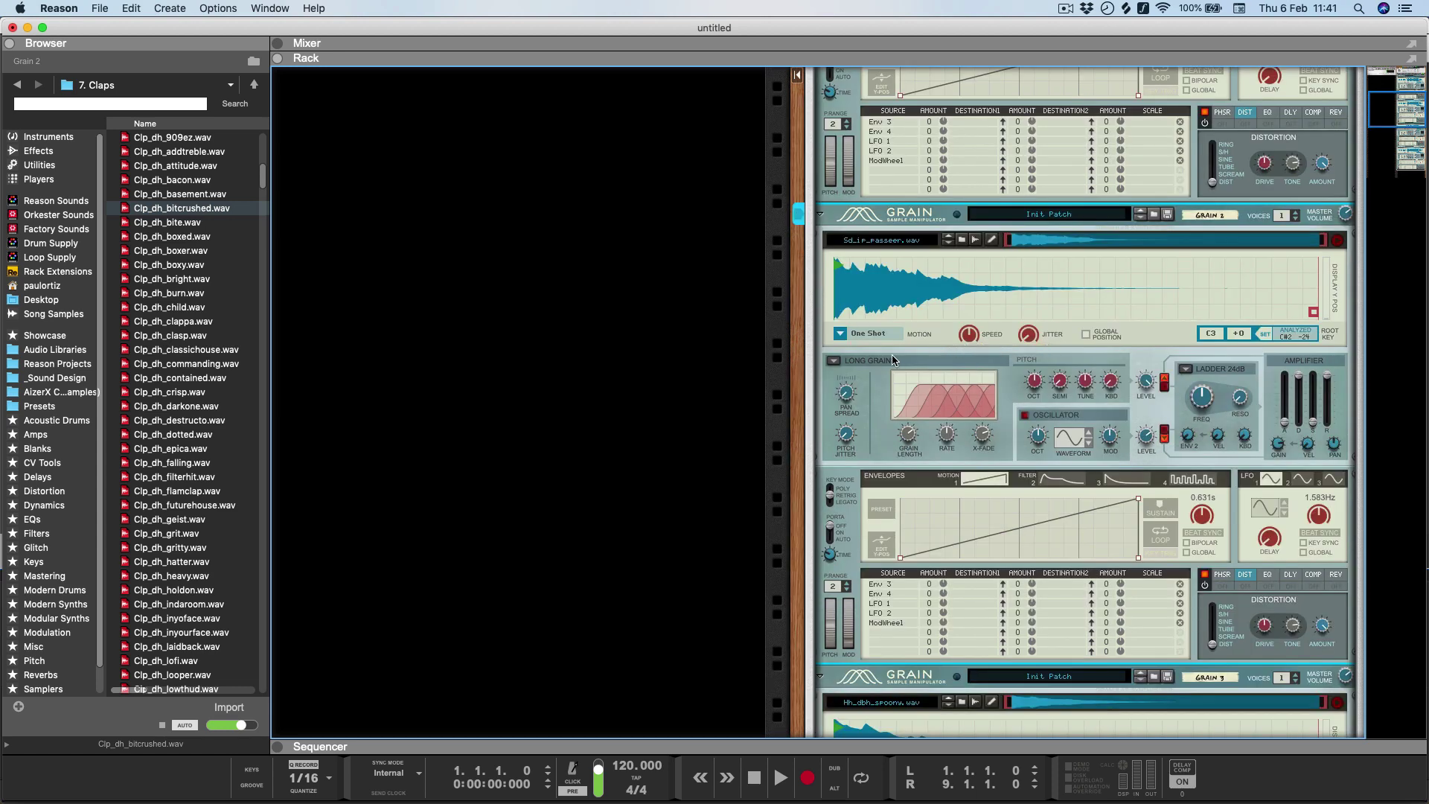
pyautogui.click(838, 362)
pyautogui.click(821, 395)
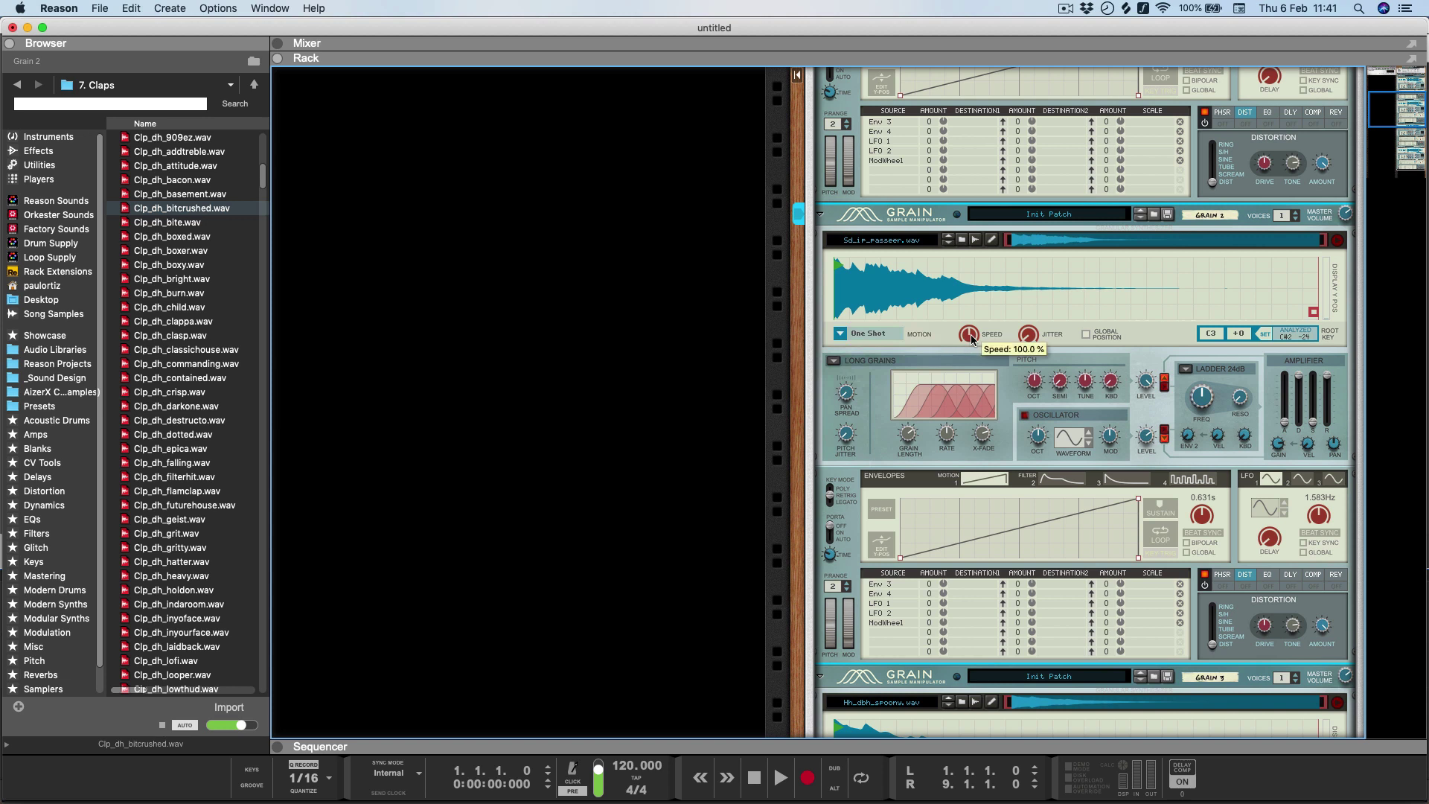
# - Set Grain 2's playback speed to about 54% and grain rate to about 76%
pyautogui.moveTo(971, 338); pyautogui.dragTo(967, 384)
pyautogui.moveTo(948, 435); pyautogui.dragTo(971, 381)
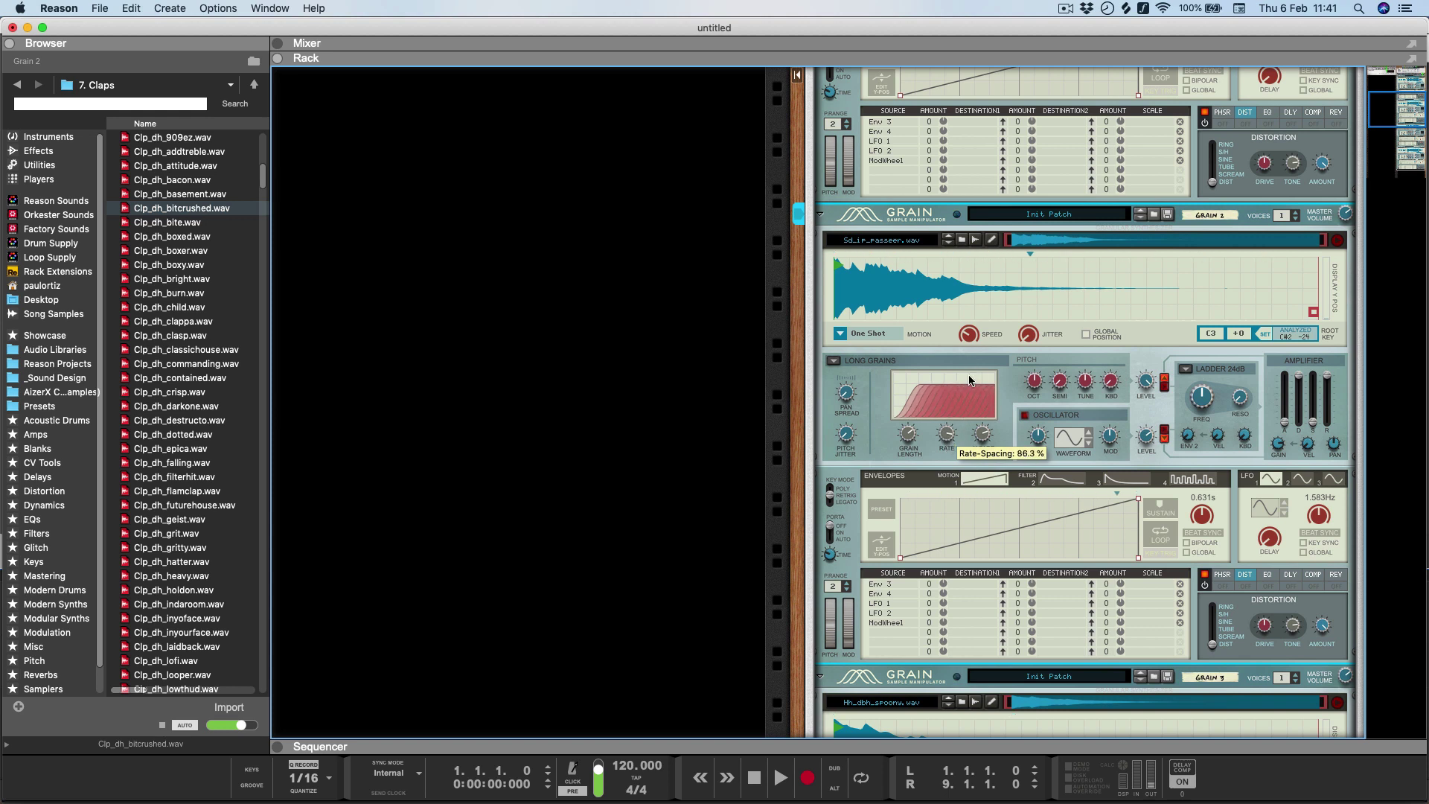
pyautogui.moveTo(946, 433); pyautogui.dragTo(945, 458)
# - Switch Grain 2 to Spectral Grains with formant about 96% and speed about 127%
pyautogui.click(836, 361)
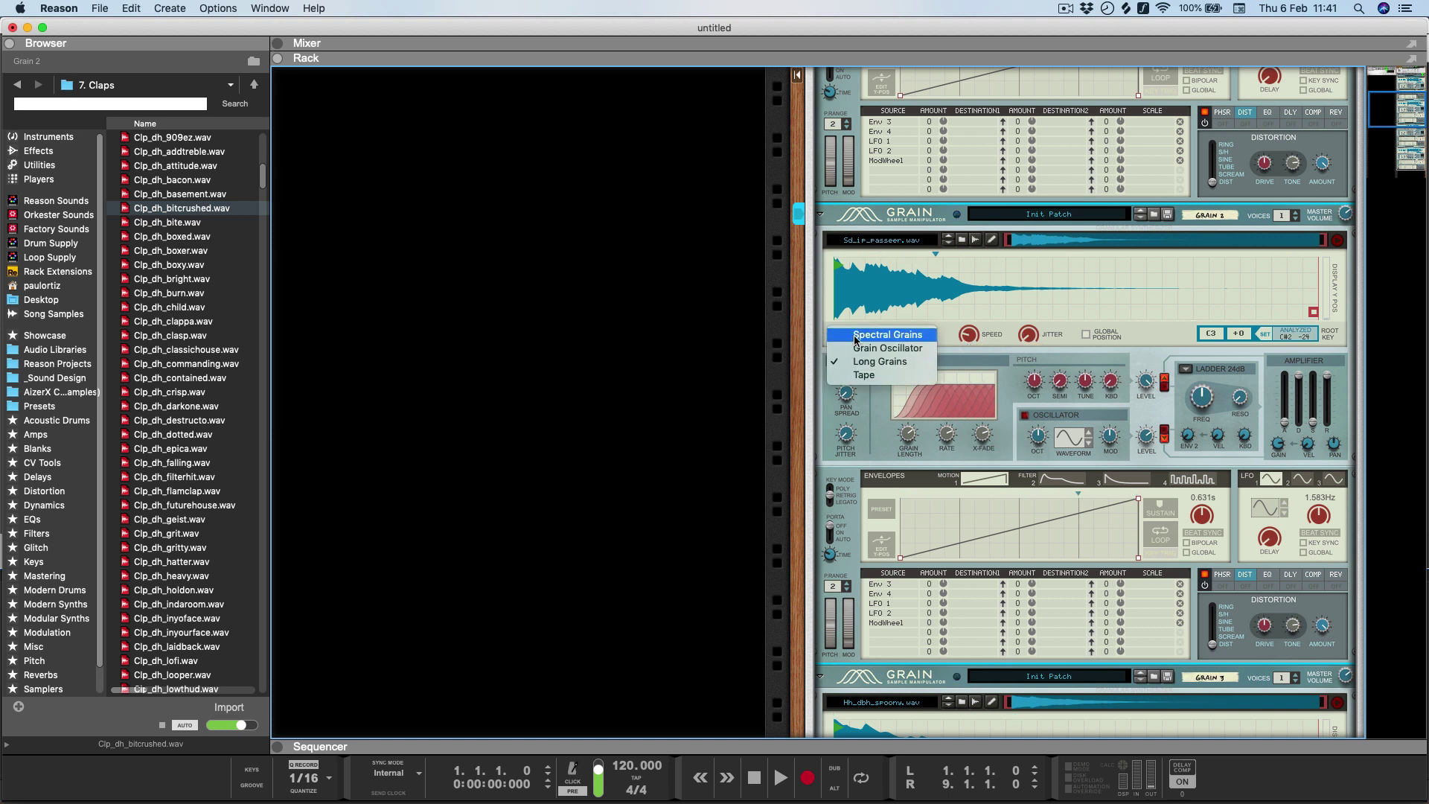
pyautogui.click(856, 336)
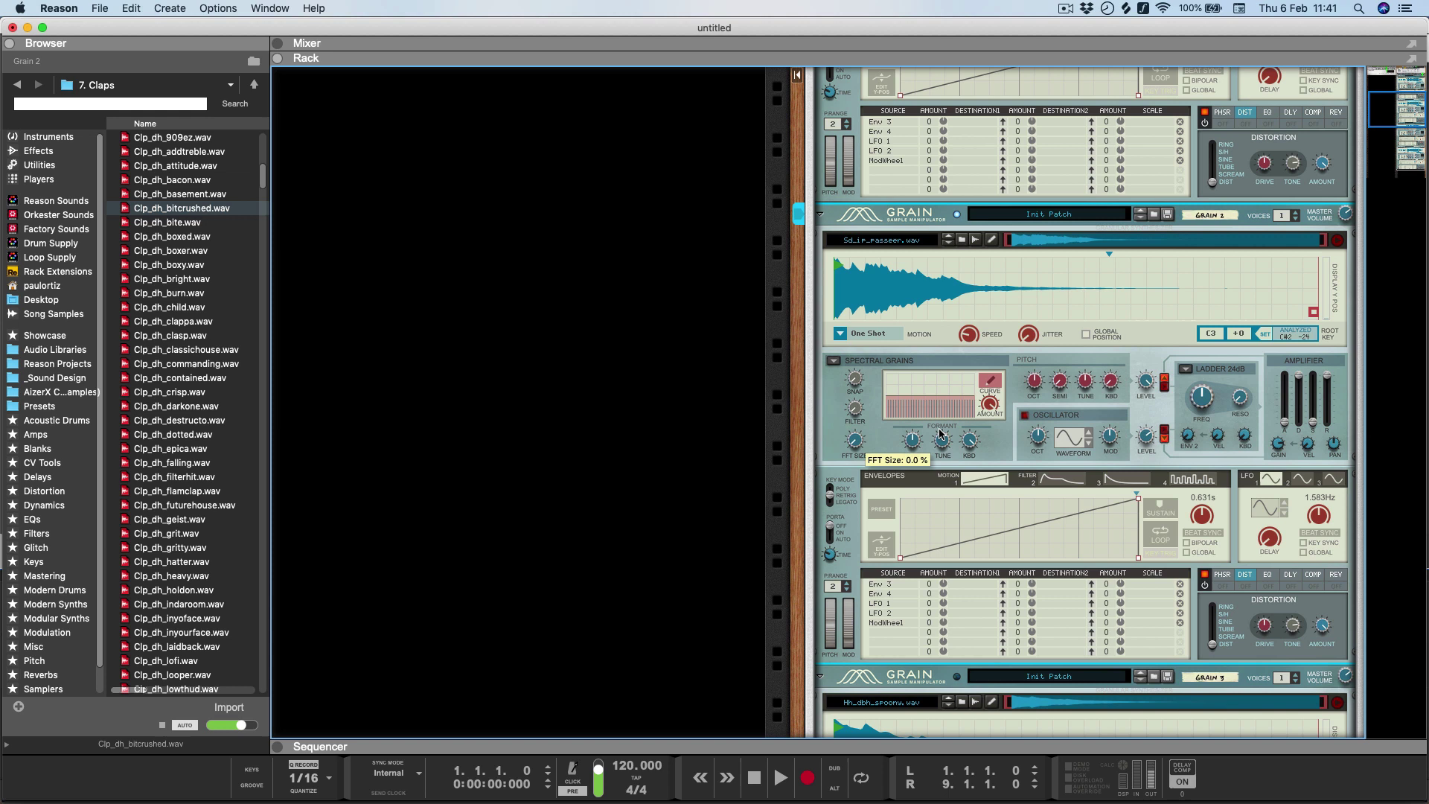
pyautogui.moveTo(911, 440); pyautogui.dragTo(934, 364)
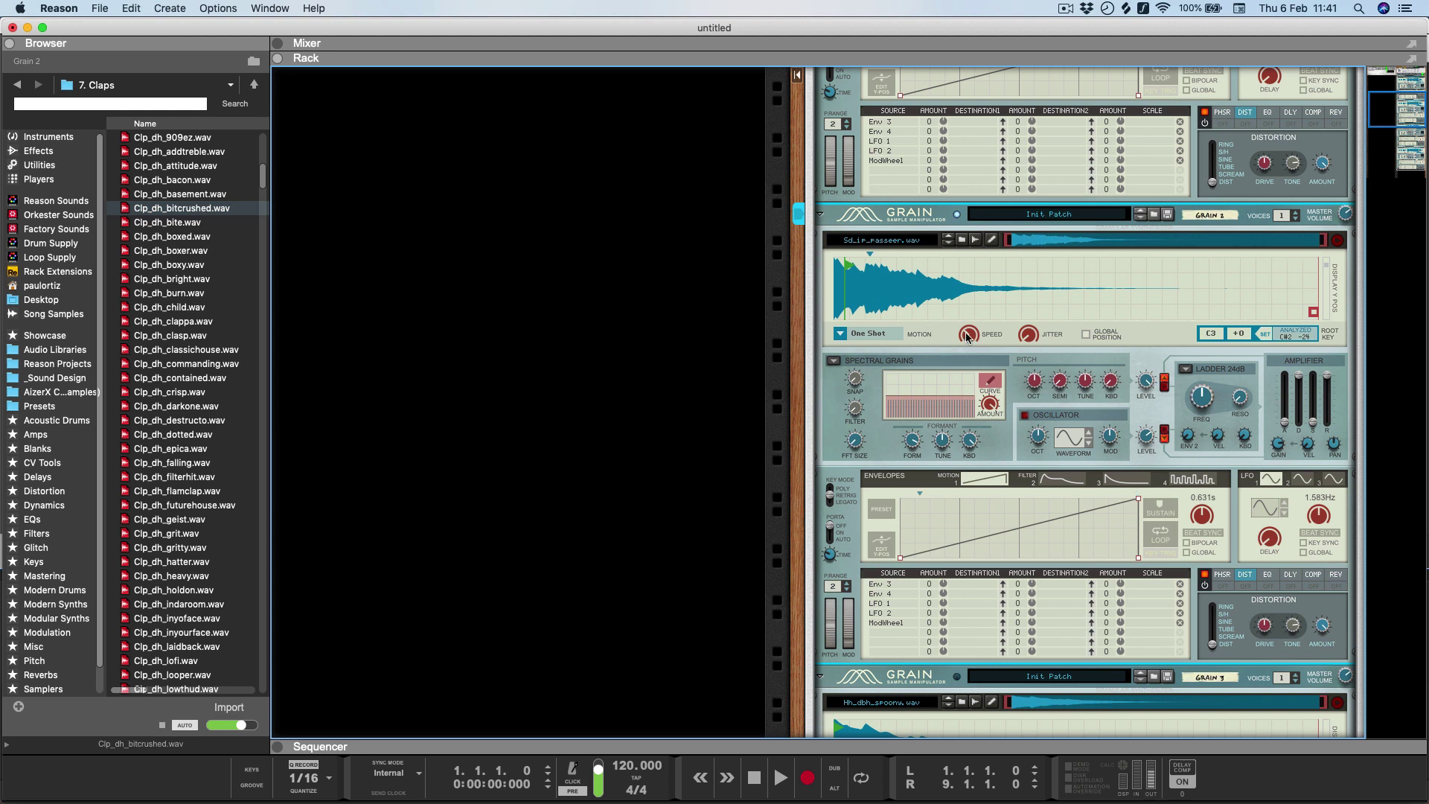
pyautogui.moveTo(966, 337); pyautogui.dragTo(970, 365)
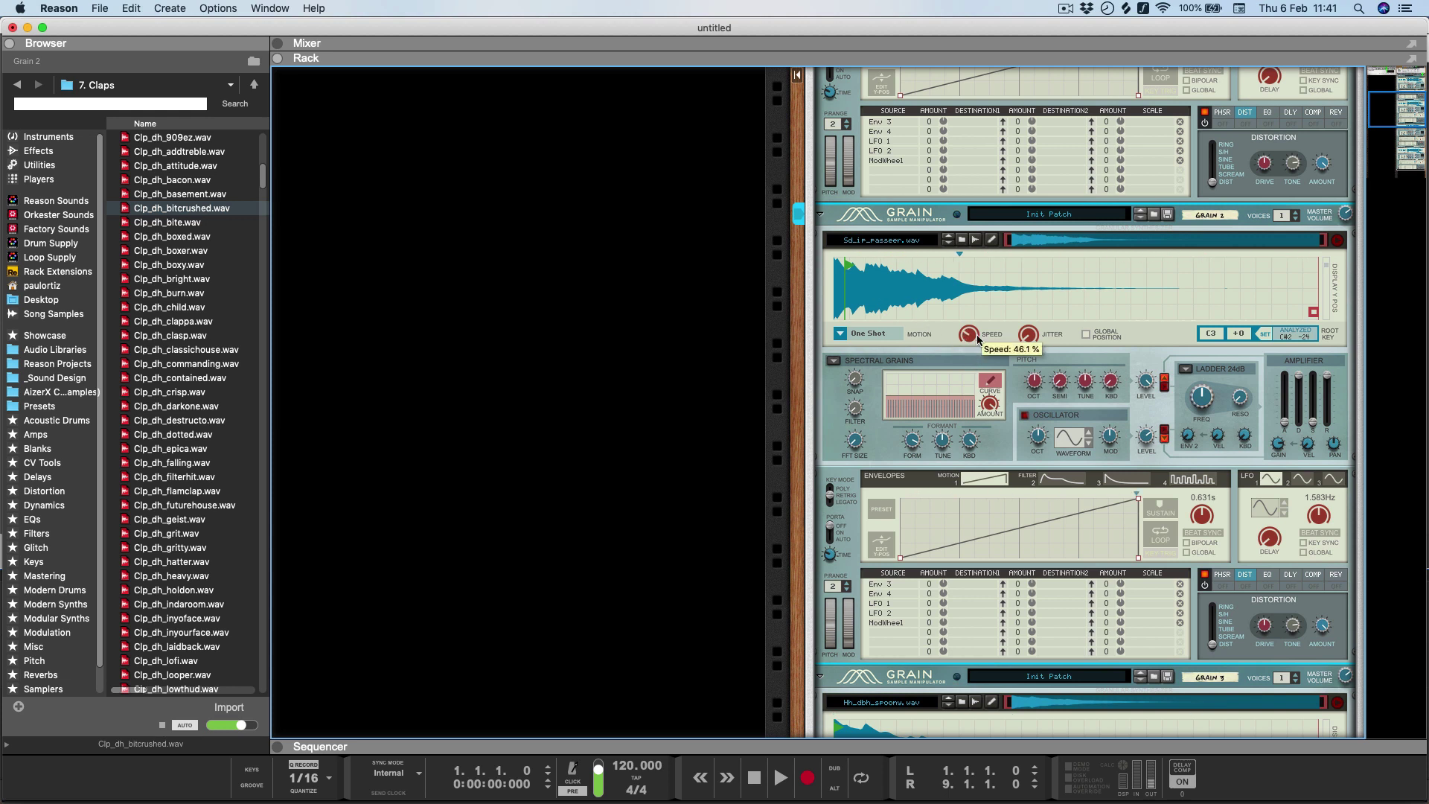
pyautogui.moveTo(977, 338); pyautogui.dragTo(996, 228)
pyautogui.scroll(10, 997, 229)
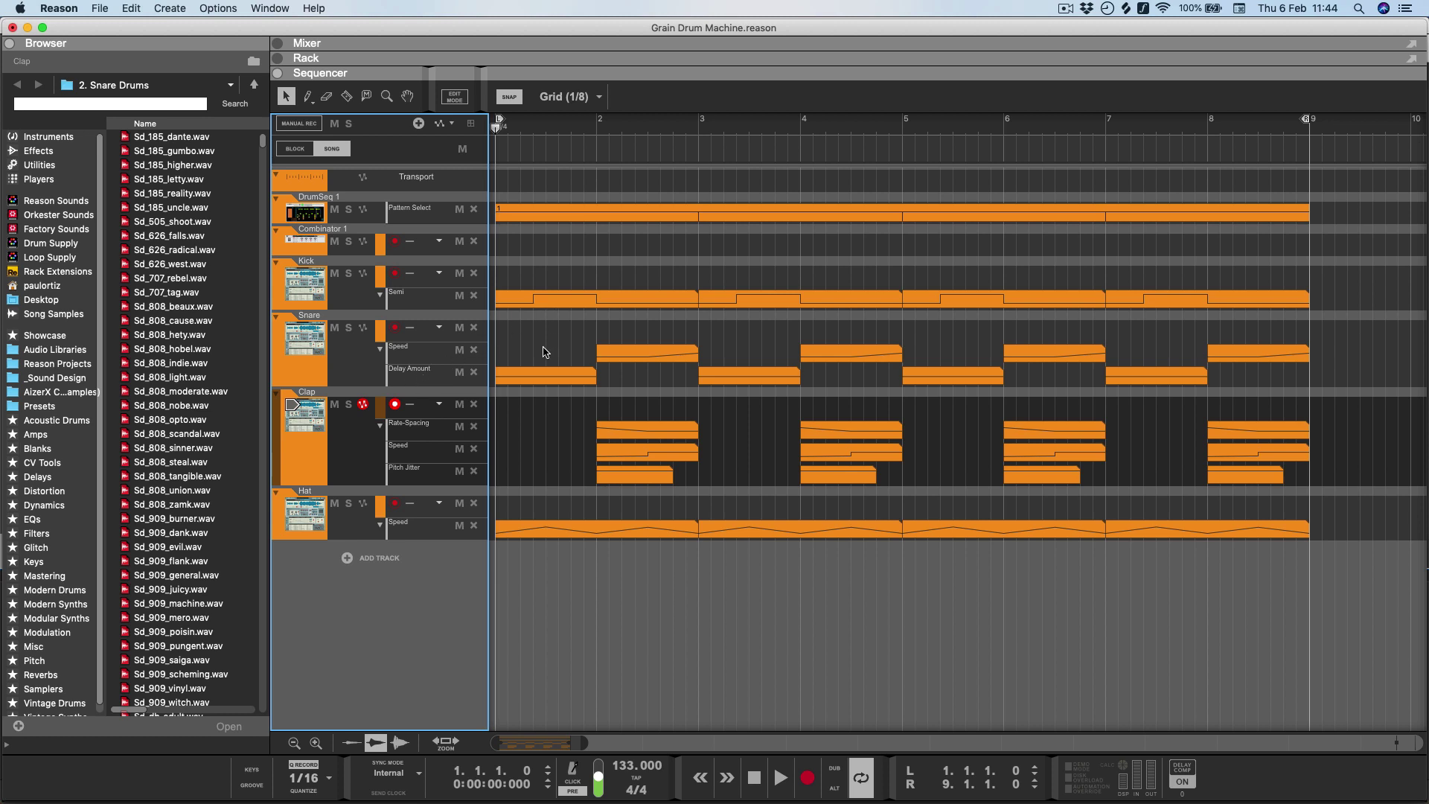
# - Start the Grain Drum Machine song playing with Space
pyautogui.press('space')
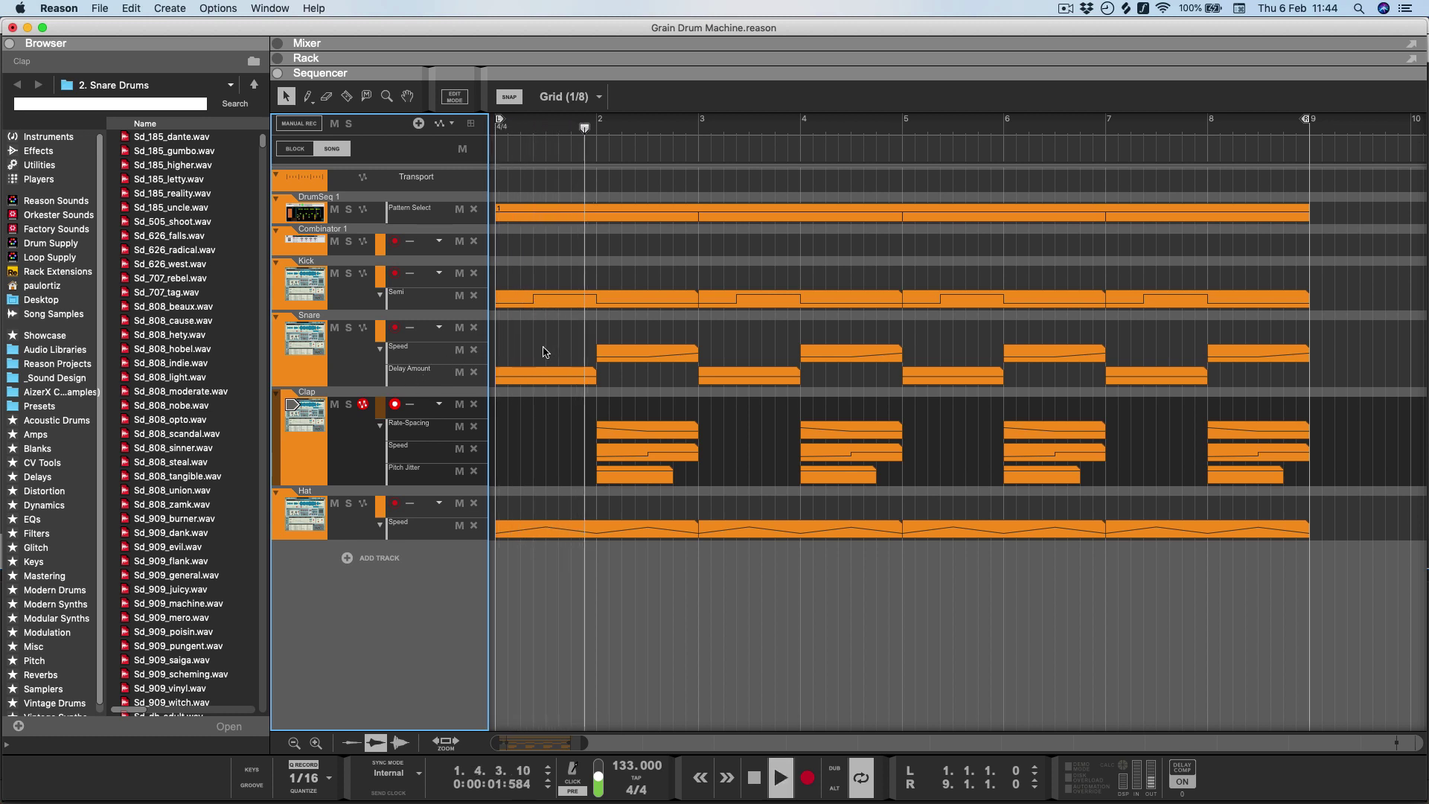
# - In the Rack view, unfold the KICK Grain and solo mixer channel 3 (clap)
pyautogui.press('F6')
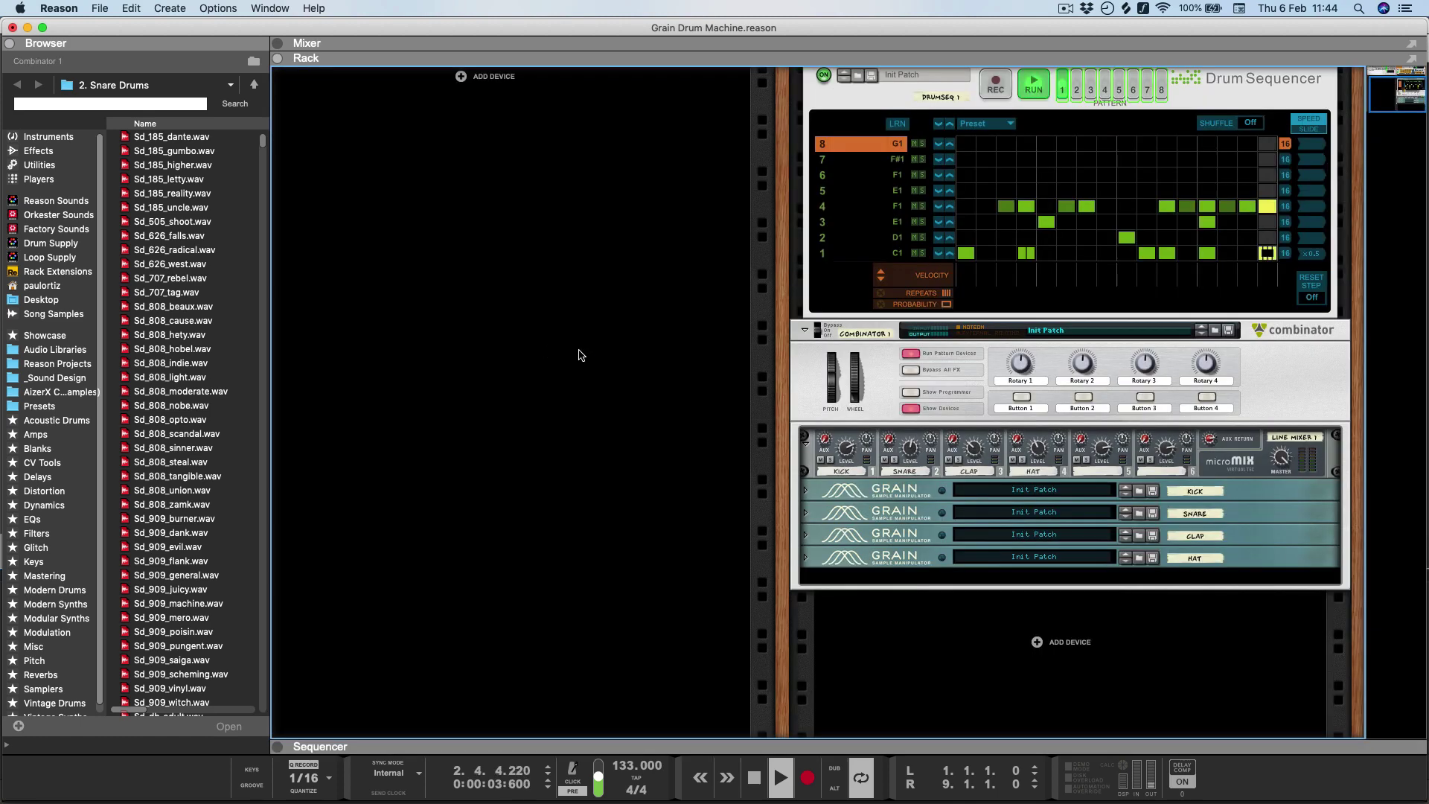
pyautogui.click(805, 490)
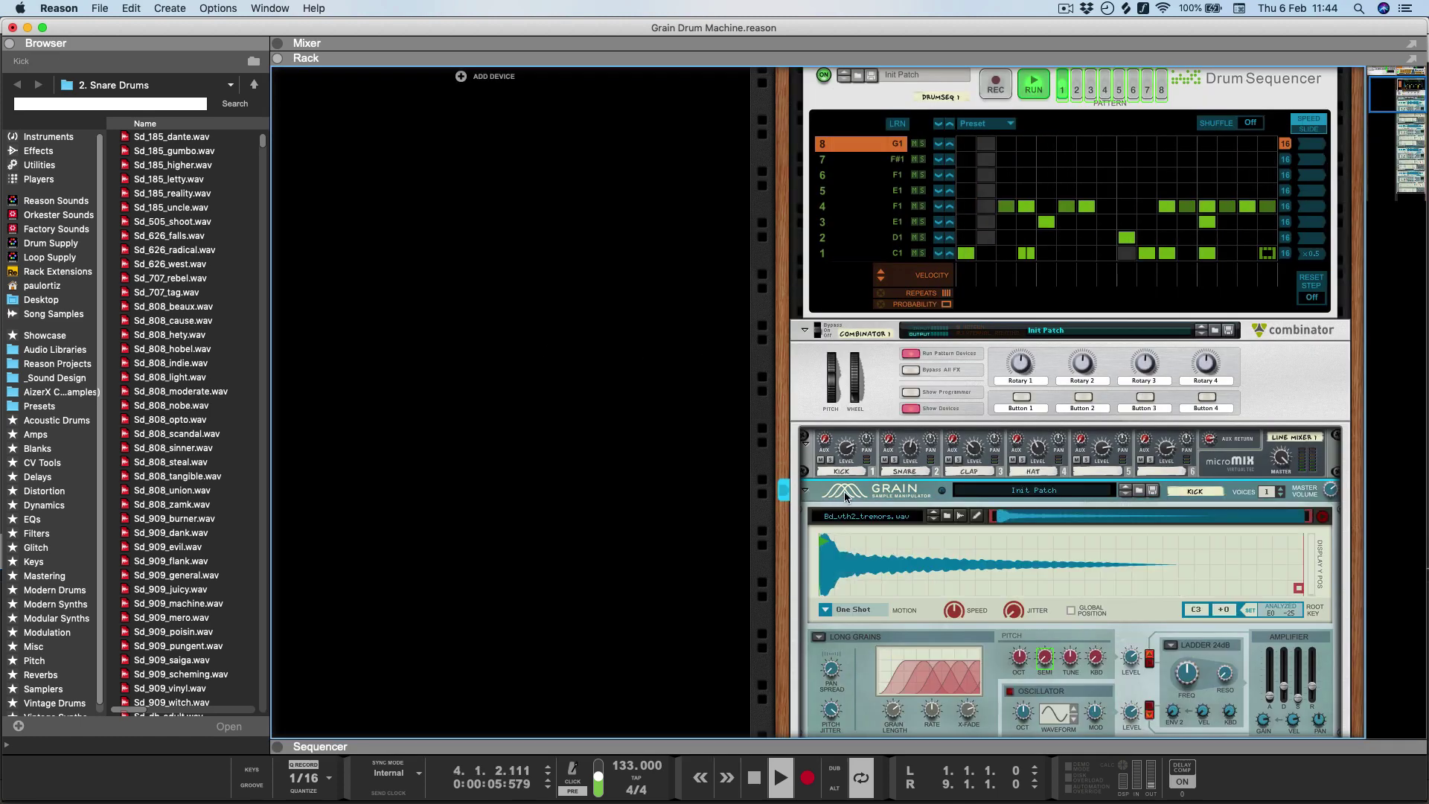
pyautogui.scroll(-10, 845, 496)
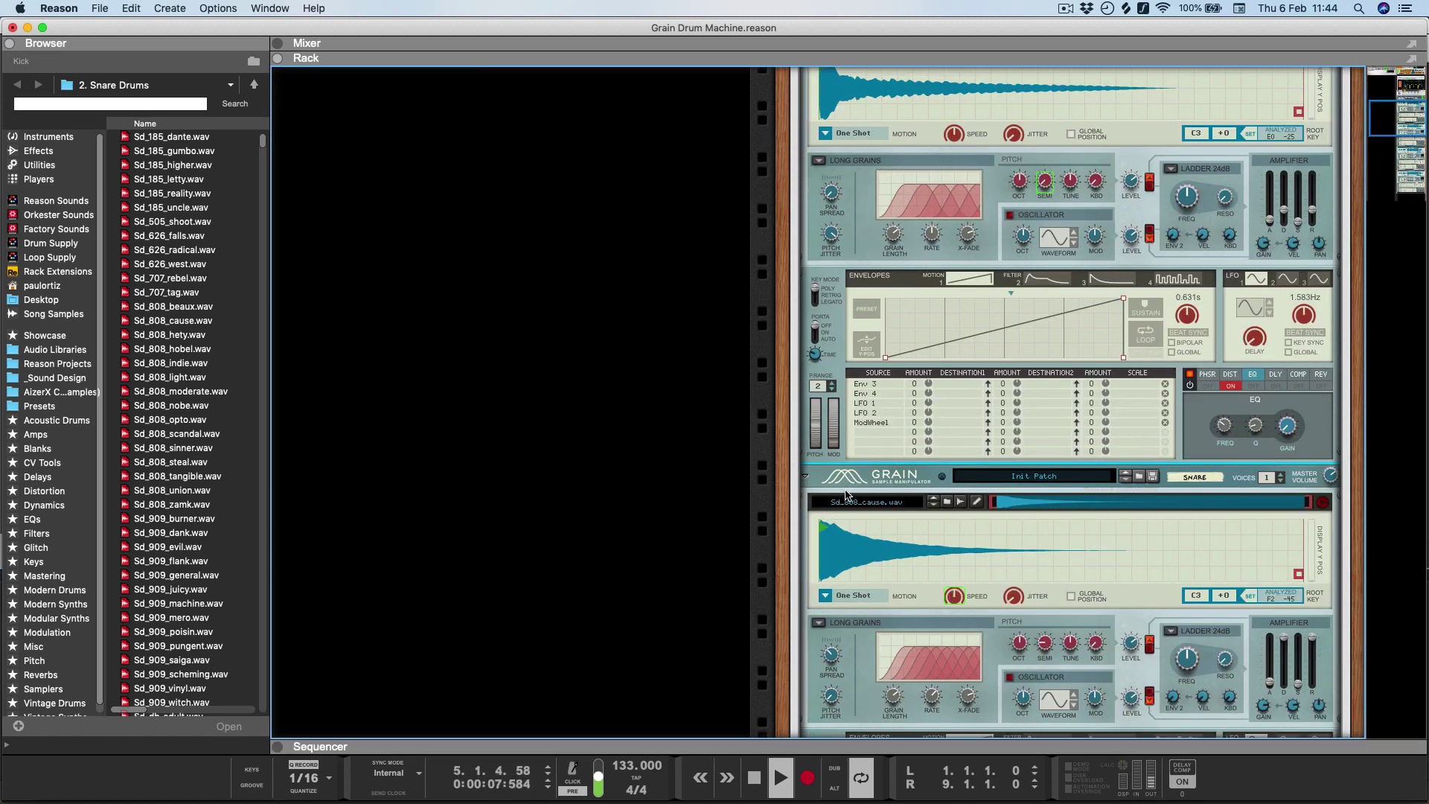
pyautogui.scroll(-9, 846, 491)
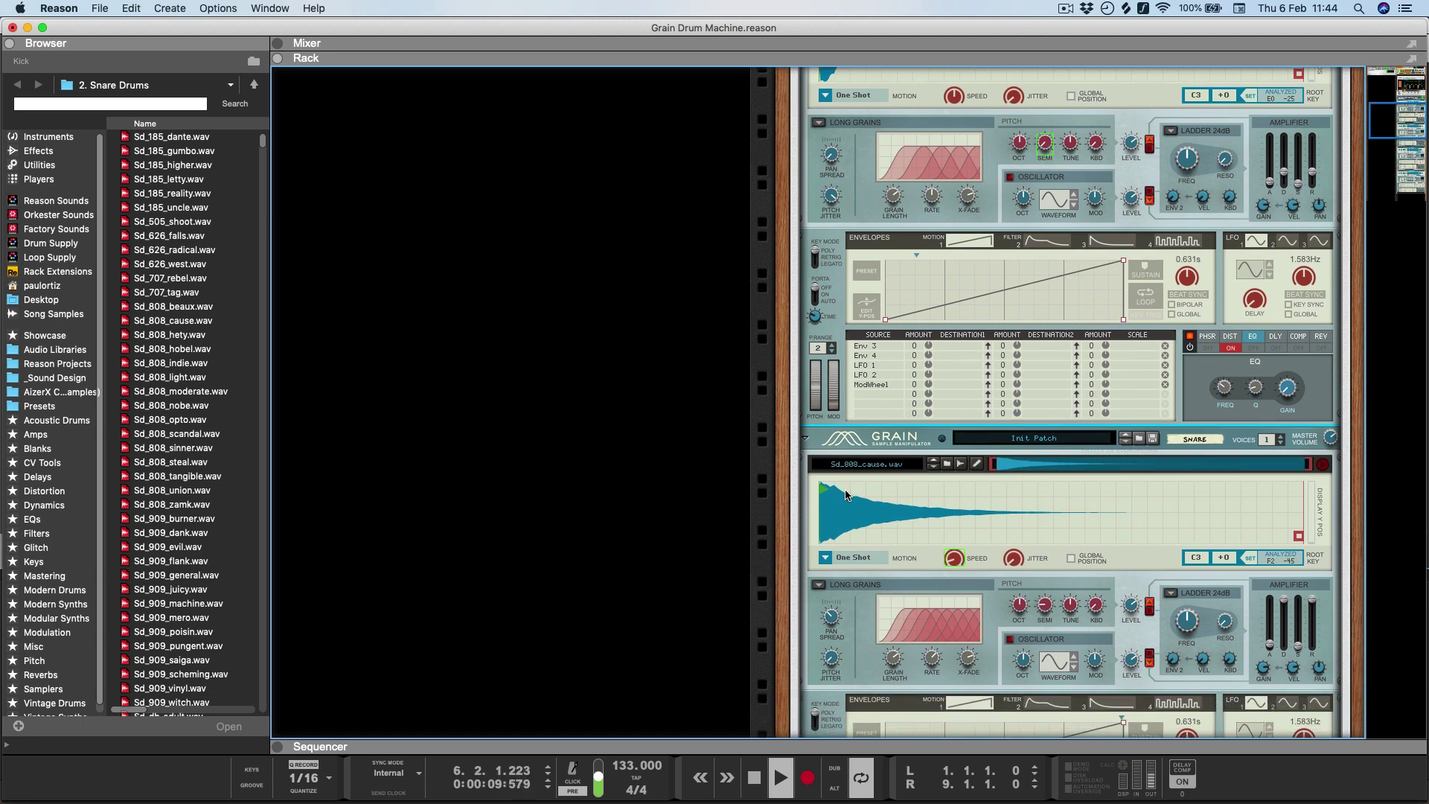
pyautogui.scroll(-5, 845, 489)
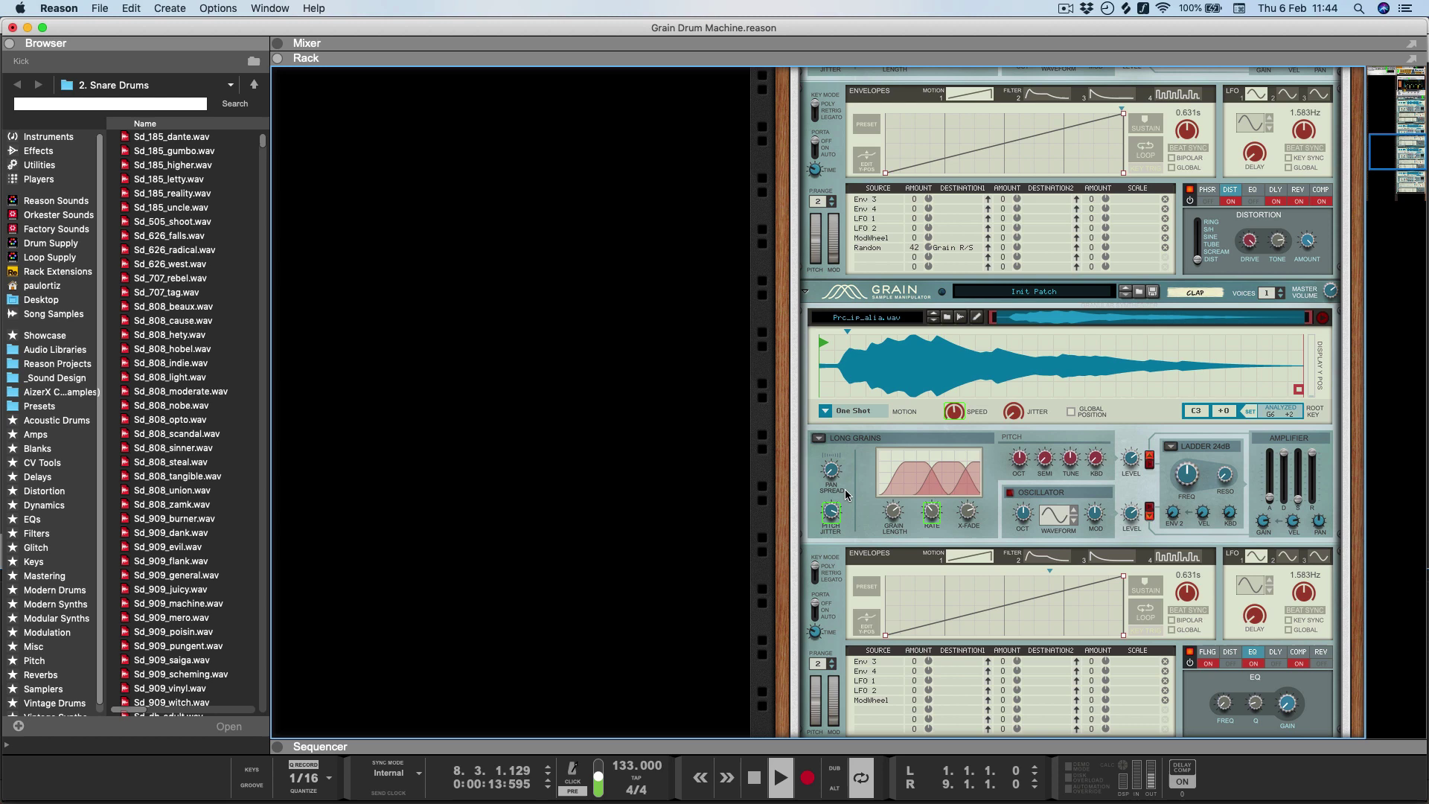
pyautogui.scroll(-5, 845, 489)
pyautogui.scroll(20, 856, 484)
pyautogui.scroll(-4, 870, 477)
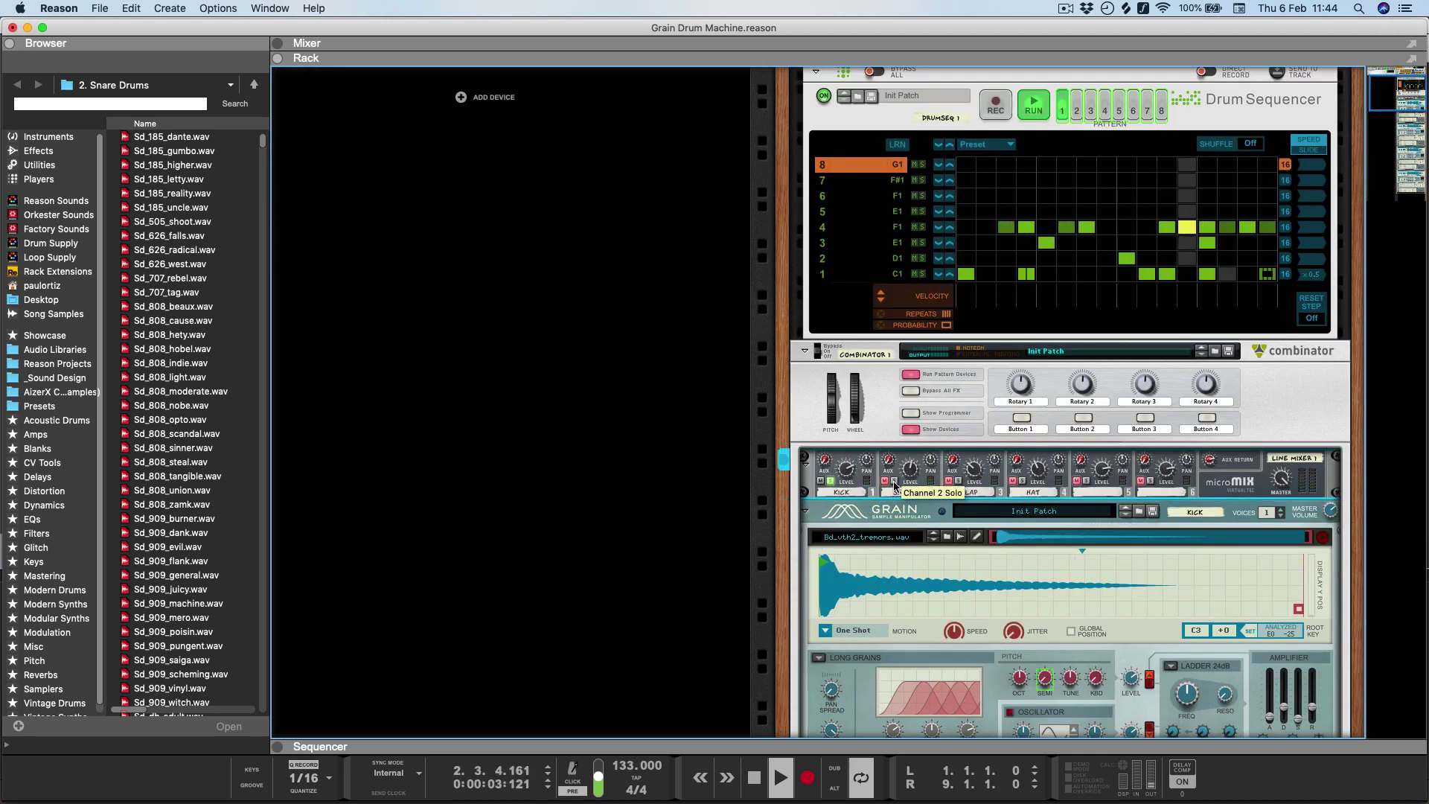
pyautogui.click(958, 480)
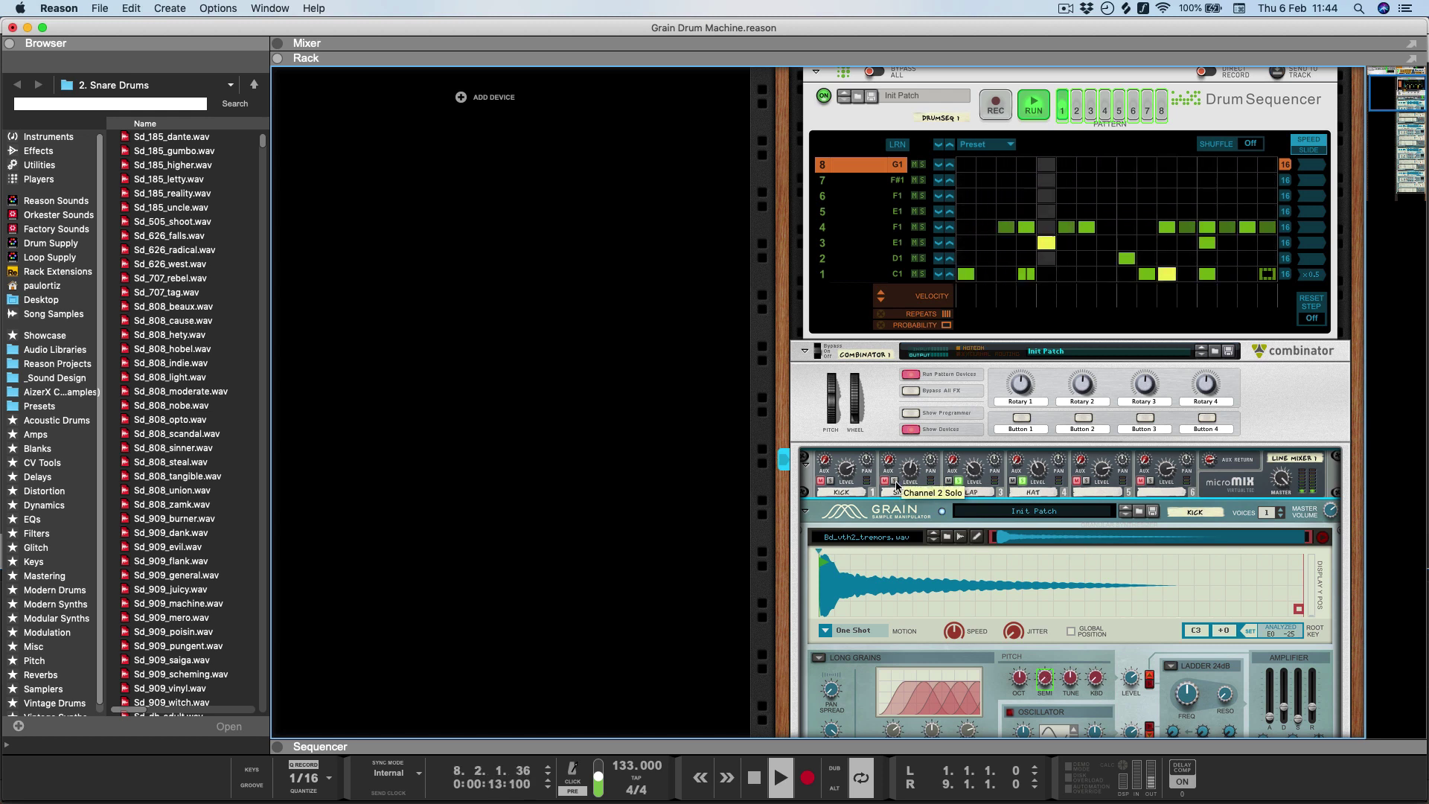
# - Stop playback back at bar 1 and show the Instruments list in the browser
pyautogui.press('space')
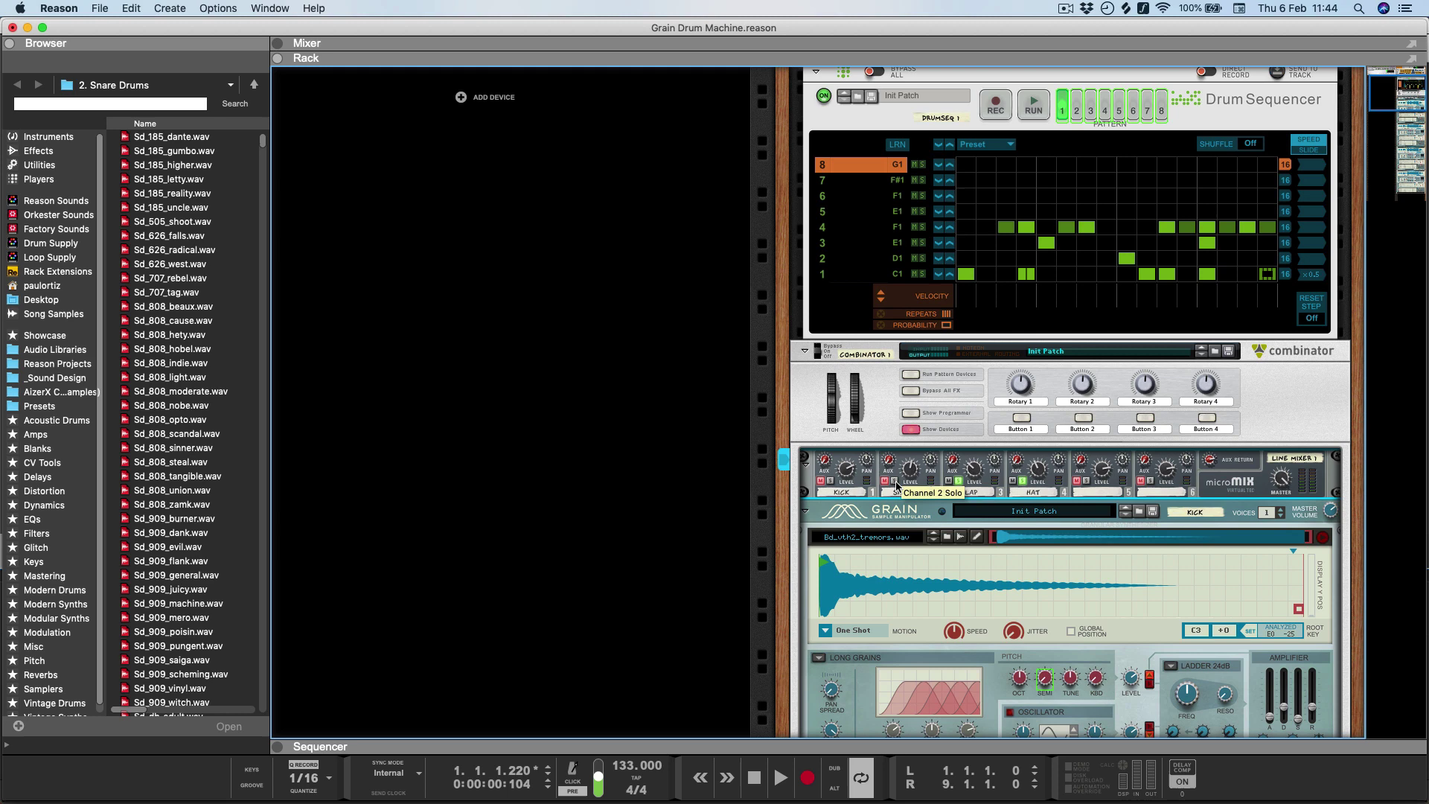
pyautogui.scroll(4, 897, 486)
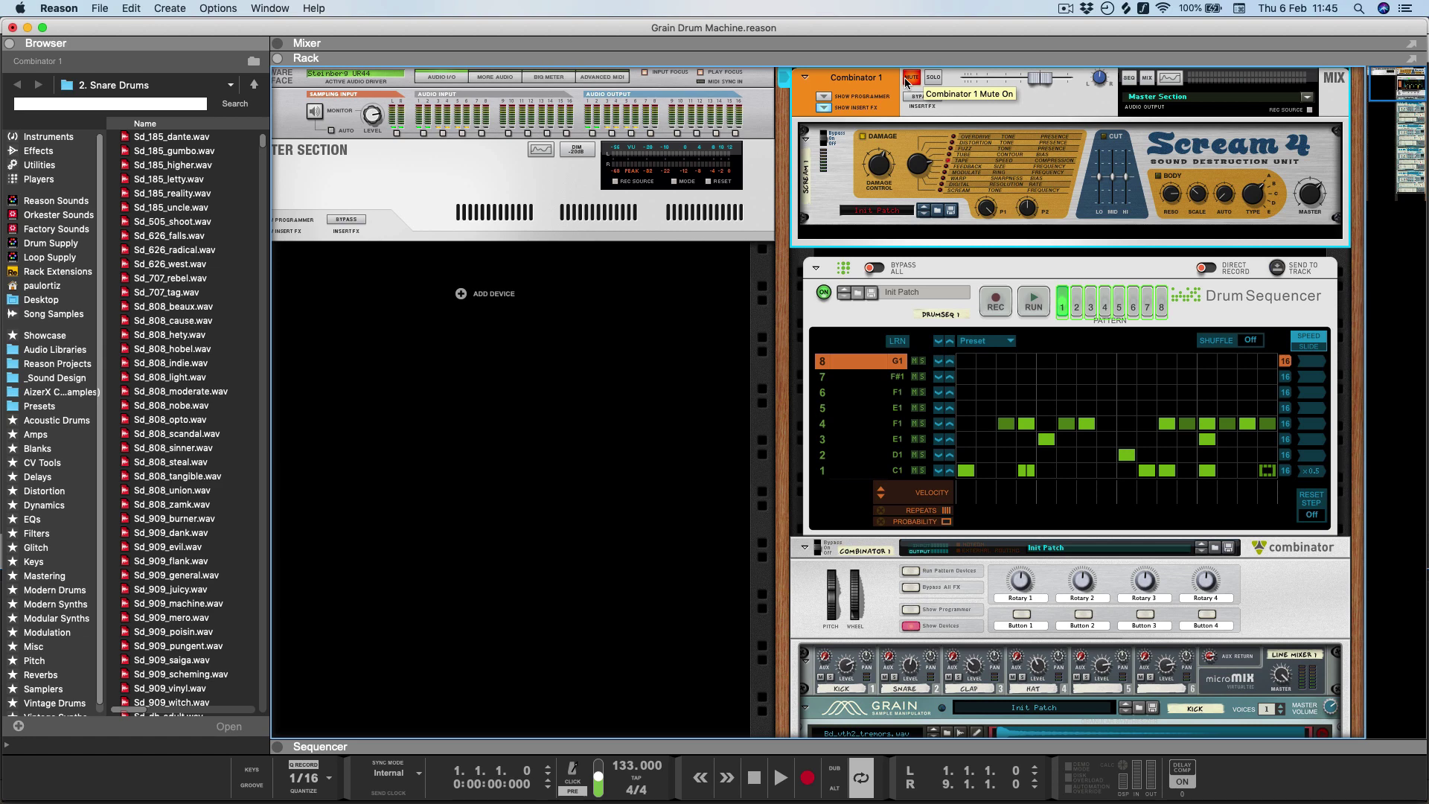
pyautogui.scroll(-15, 798, 272)
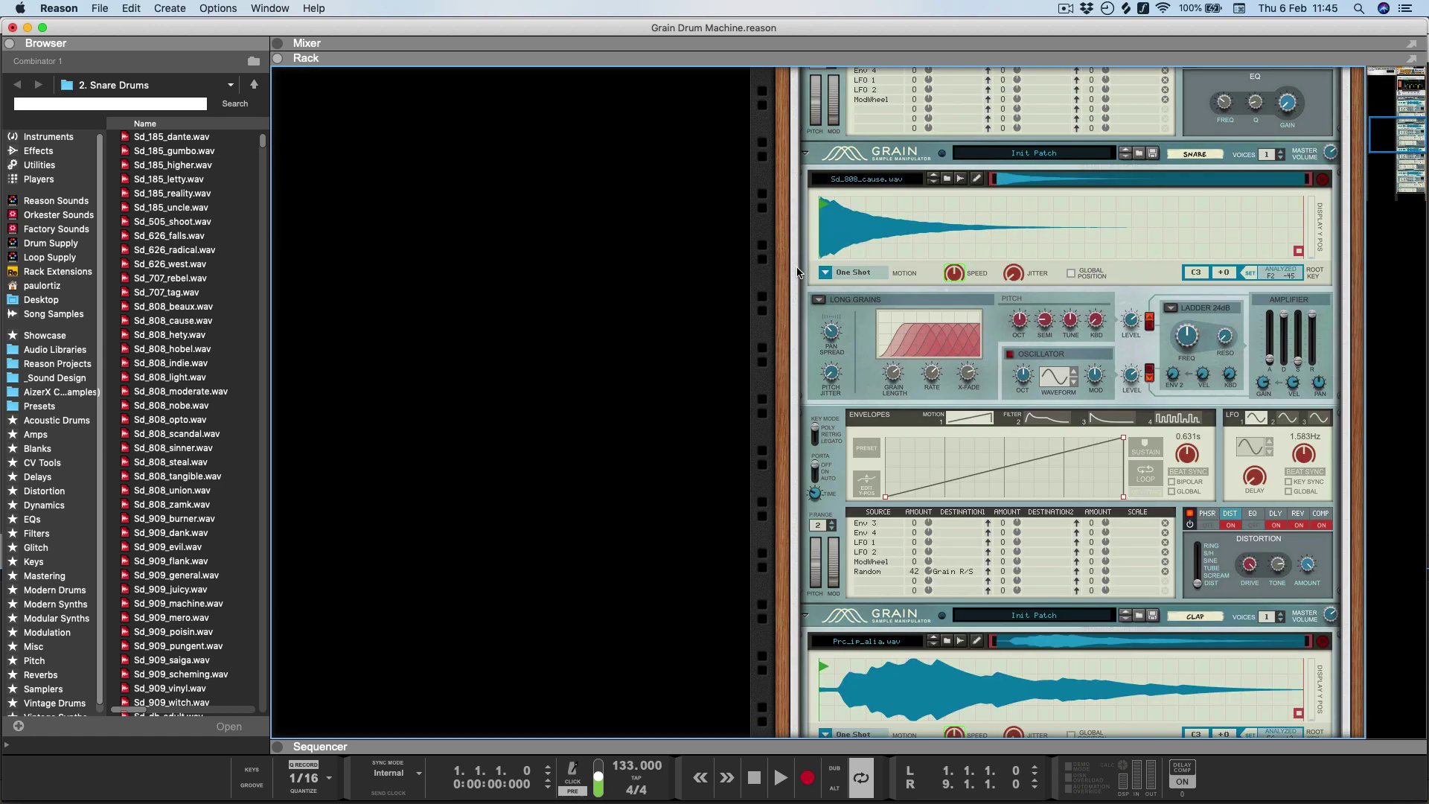
pyautogui.scroll(-8, 797, 272)
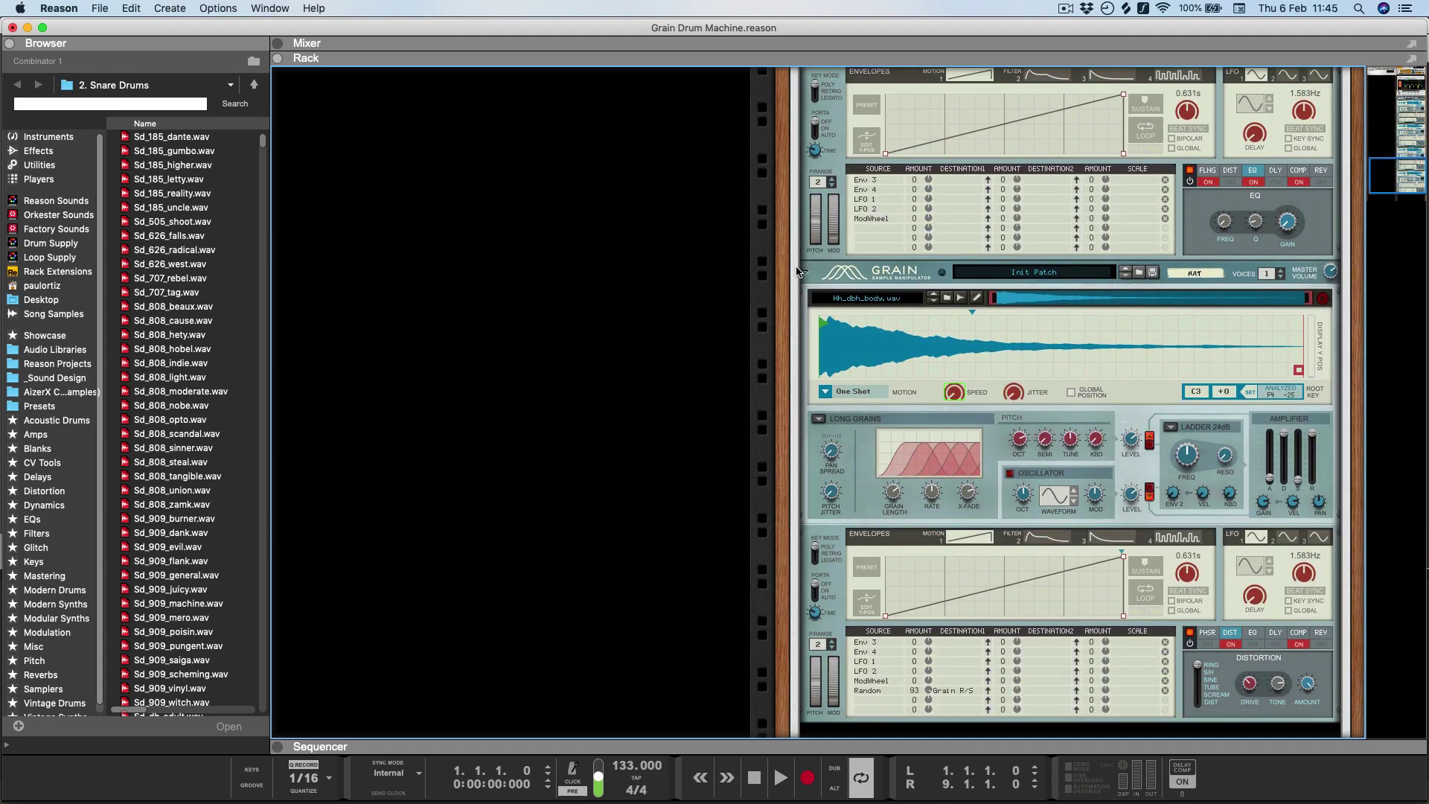
pyautogui.scroll(20, 797, 272)
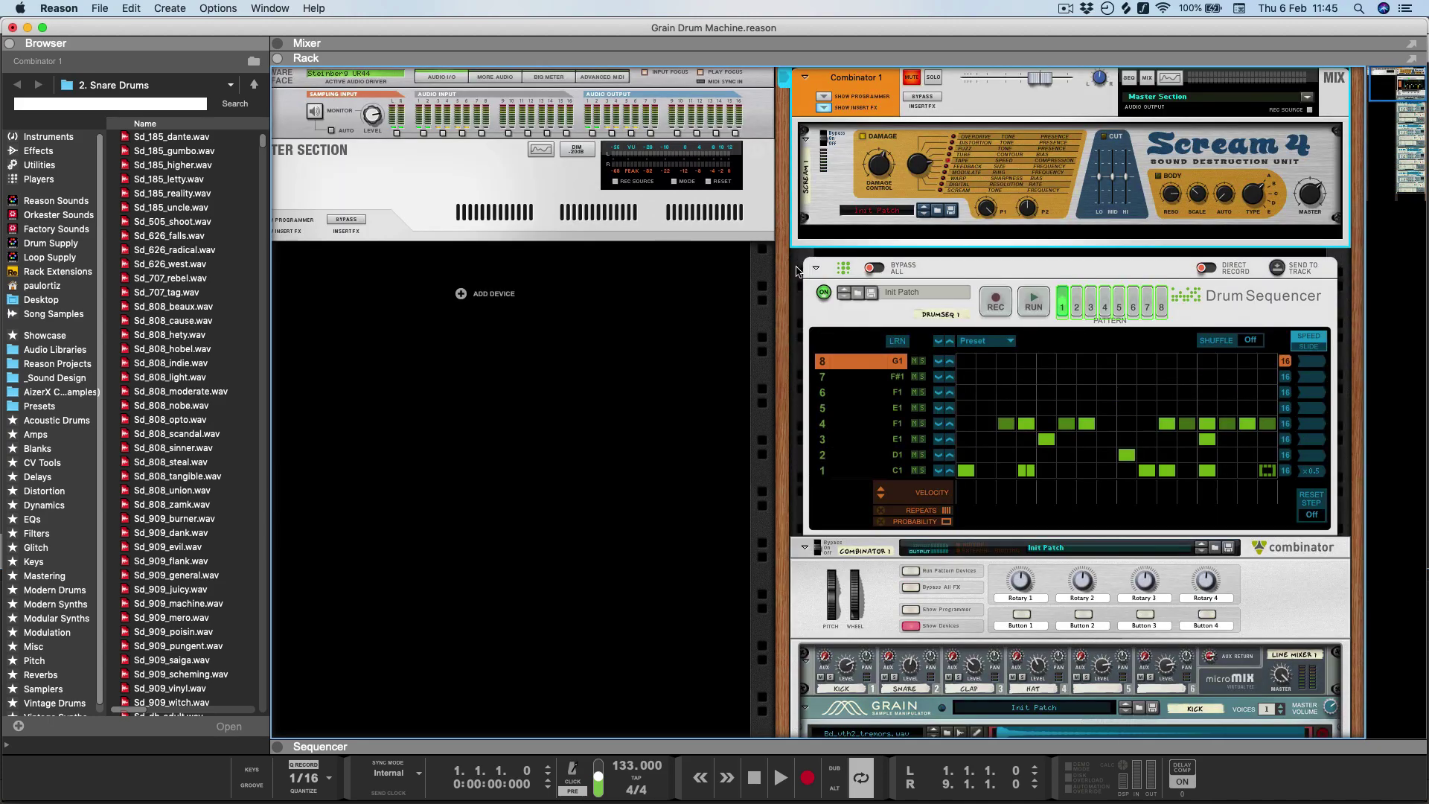
pyautogui.press('super+i')
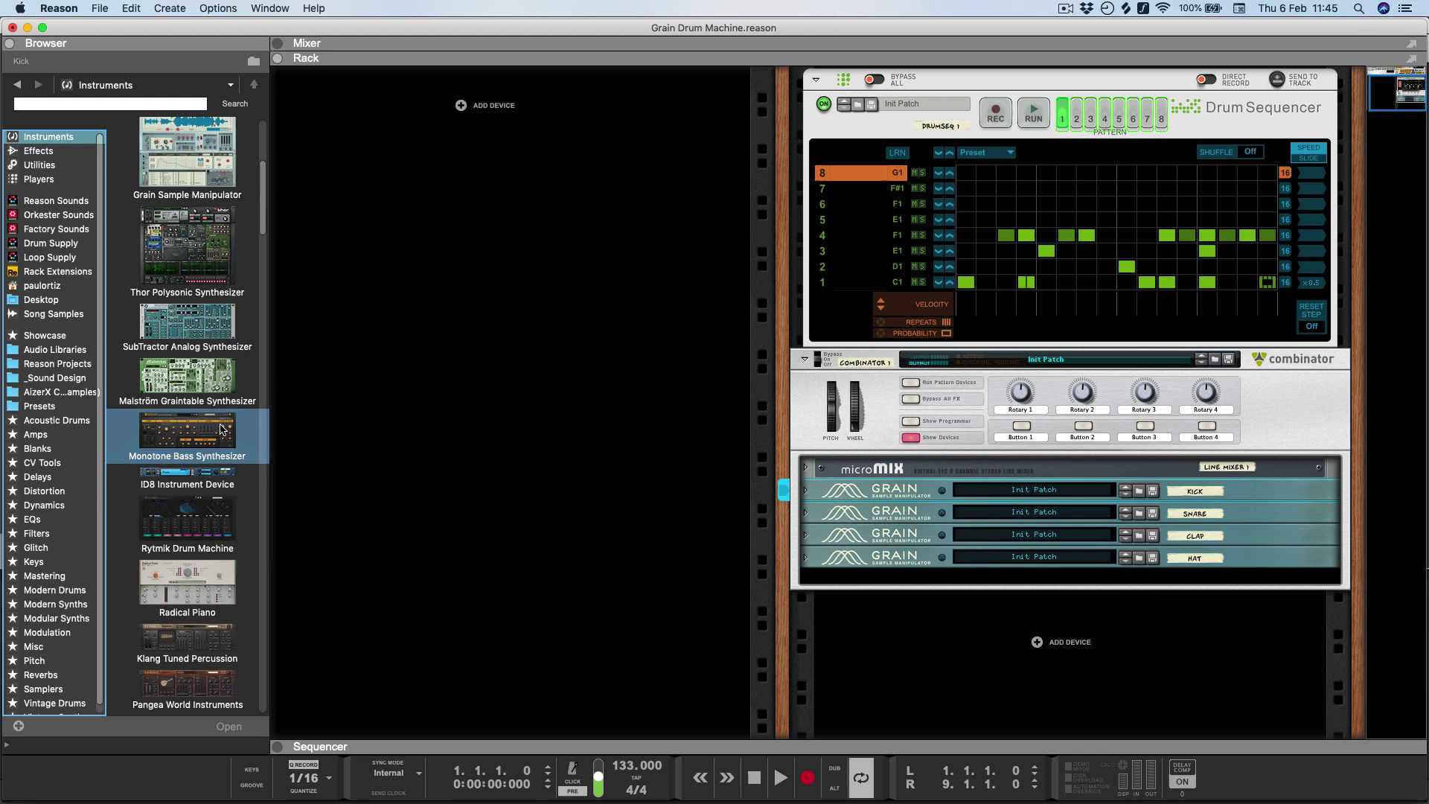
# - Add a Europa synthesizer (Europa 1) to the Combinator below the four Grains
pyautogui.scroll(5, 222, 430)
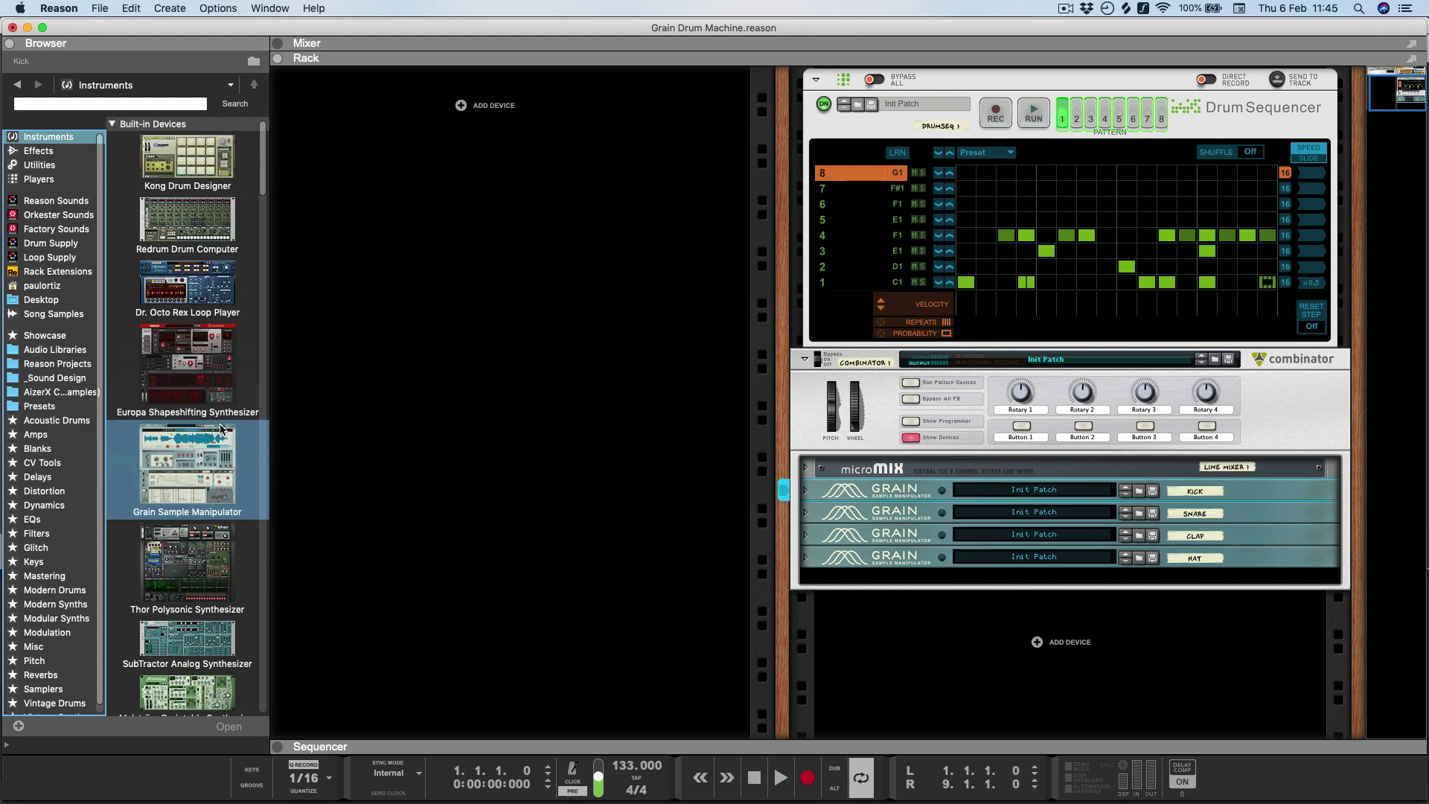
pyautogui.scroll(-15, 221, 430)
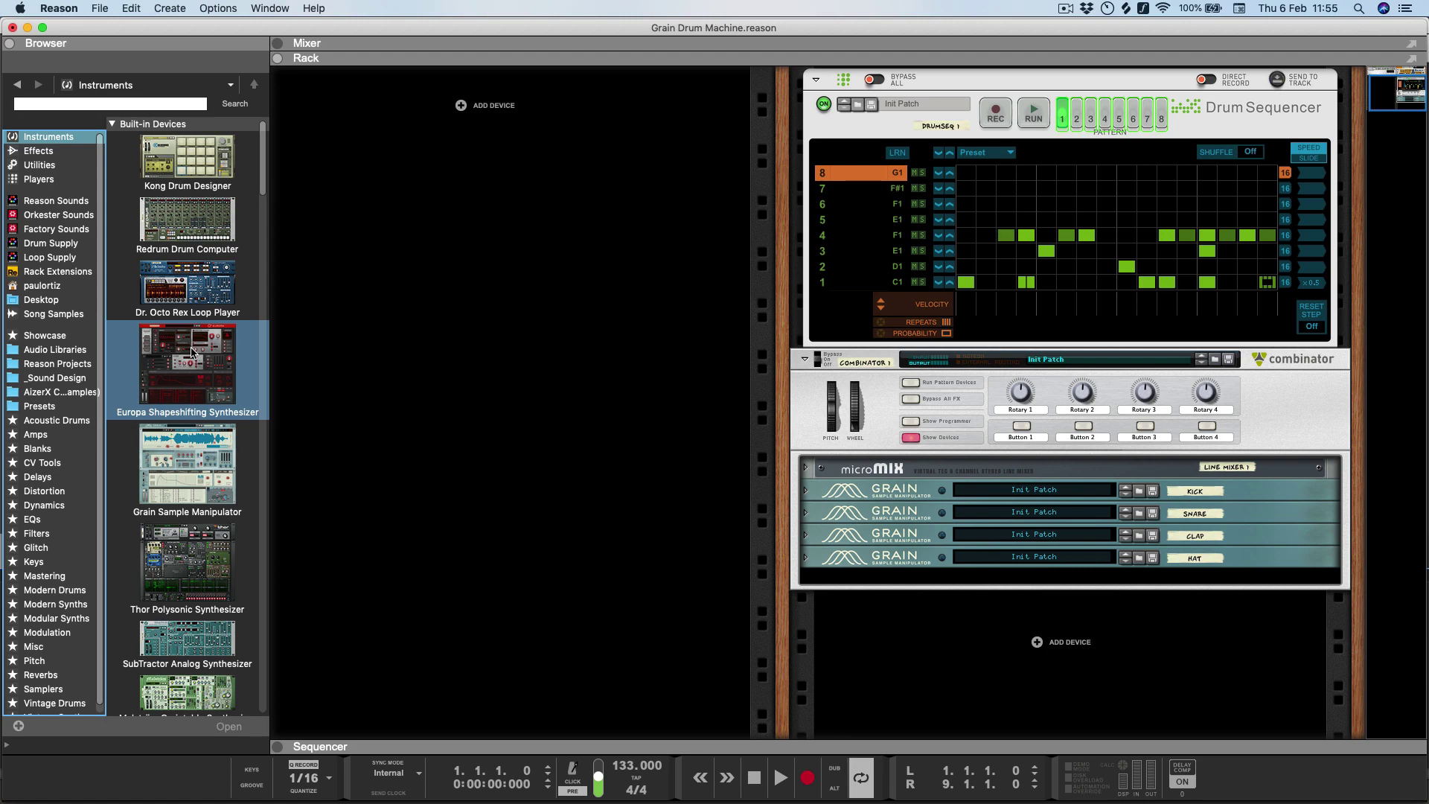
pyautogui.moveTo(191, 352); pyautogui.dragTo(953, 577)
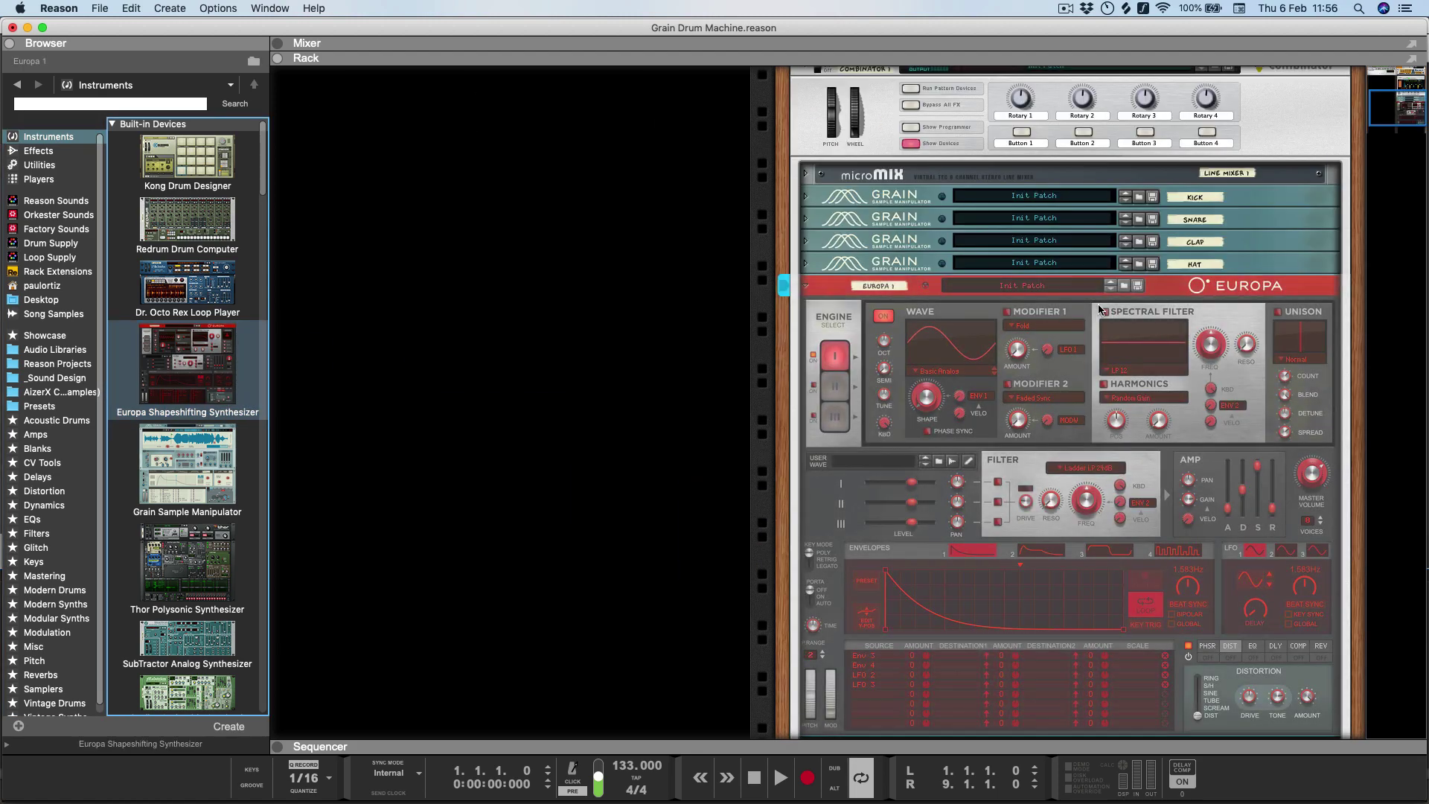
# - Browse Europa's patches into 1 Drums & Percussion > Drum Instruments, down to Toms
pyautogui.click(1124, 286)
pyautogui.click(255, 87)
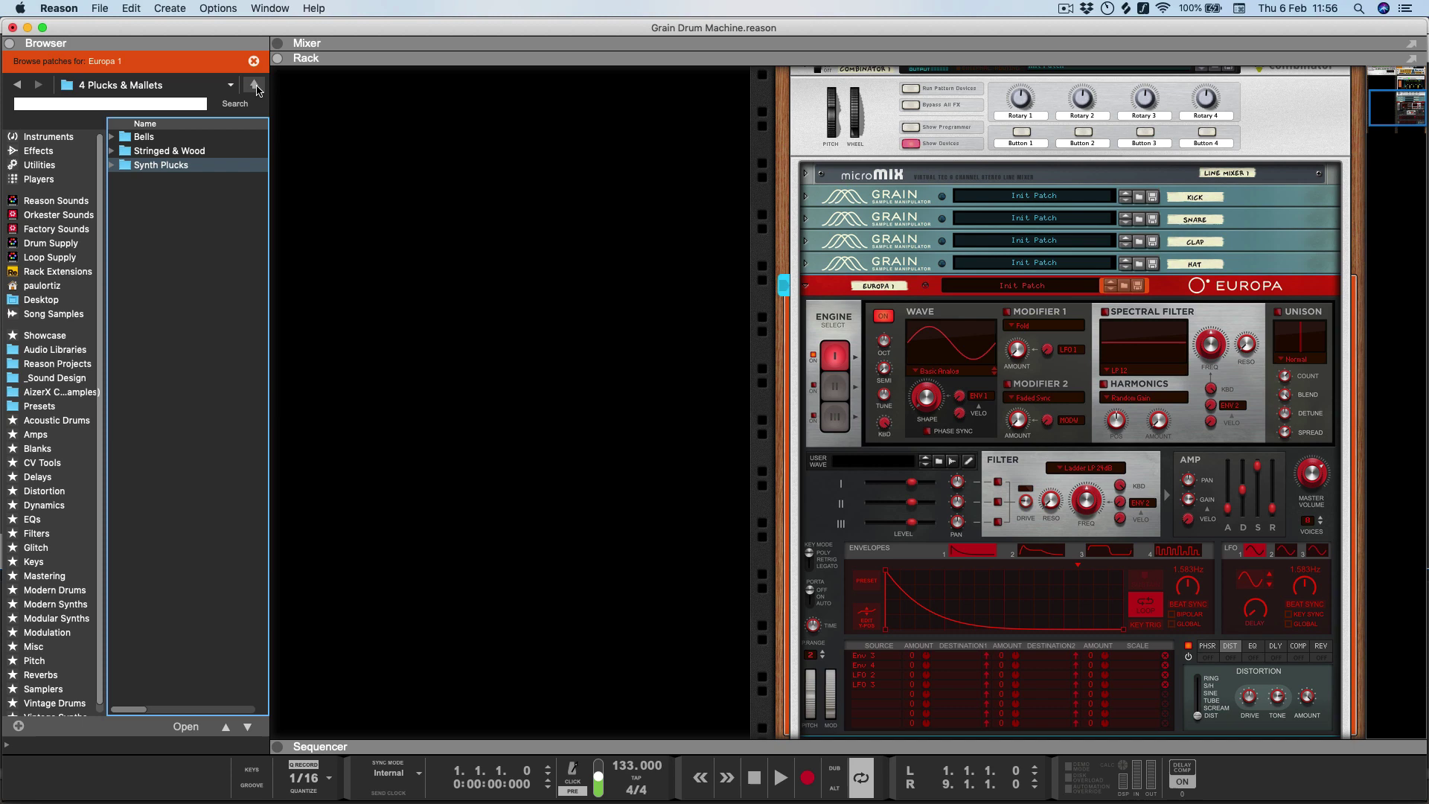
pyautogui.click(256, 87)
pyautogui.doubleClick(177, 137)
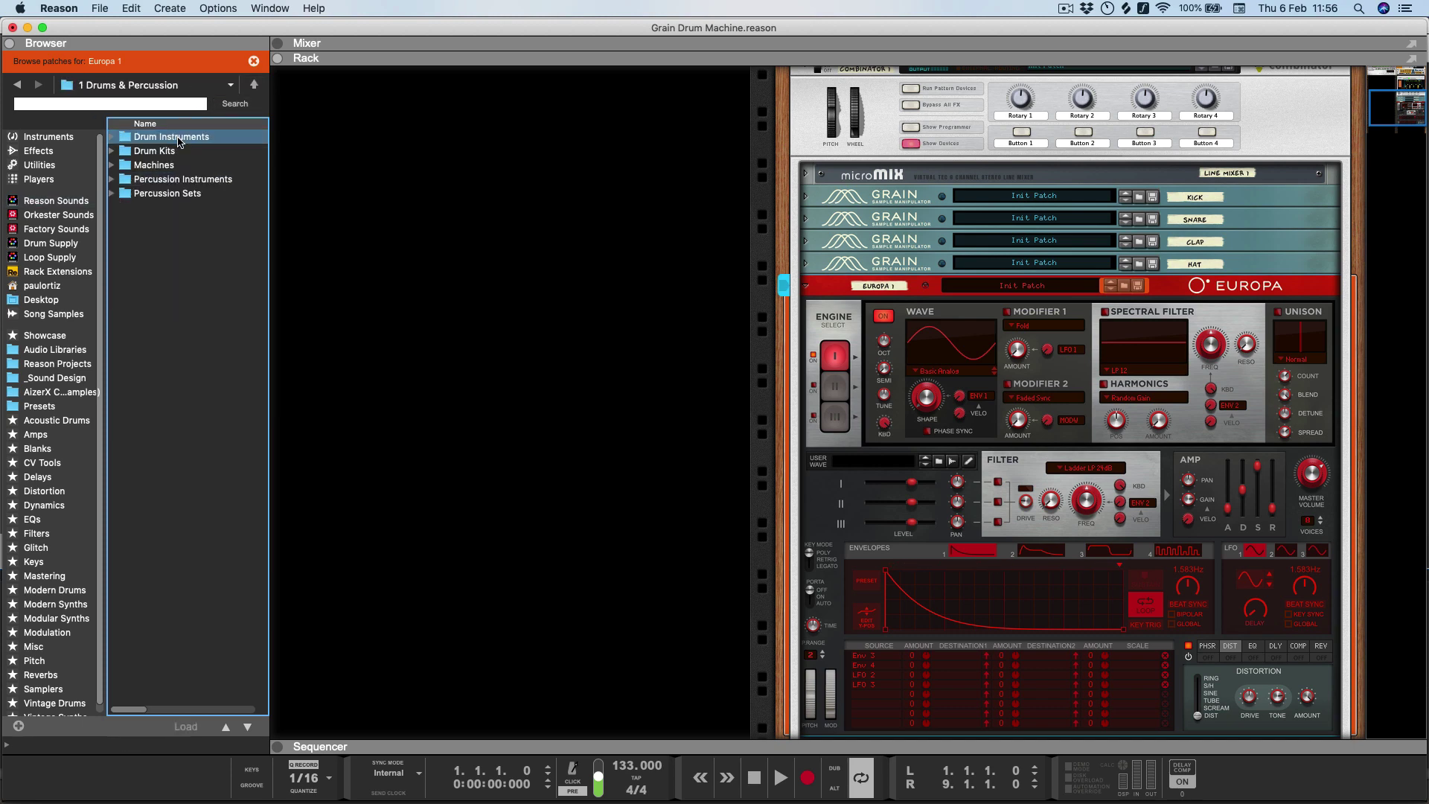
pyautogui.press('Down')
pyautogui.press('Down')
pyautogui.press('Up')
pyautogui.press('Up')
pyautogui.doubleClick(163, 139)
pyautogui.press('Down')
pyautogui.press('Down')
pyautogui.press('Down')
pyautogui.press('Down')
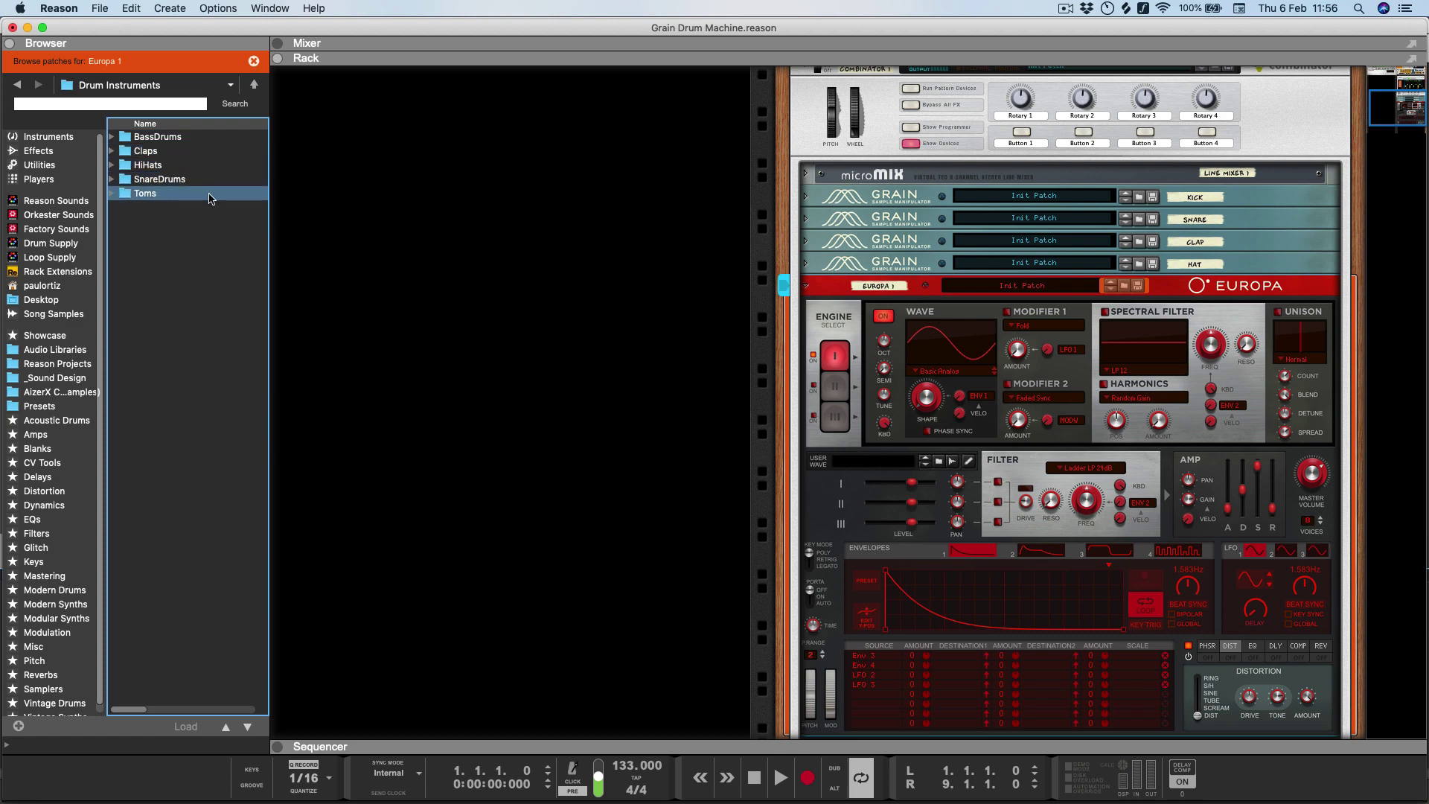
pyautogui.press('Escape')
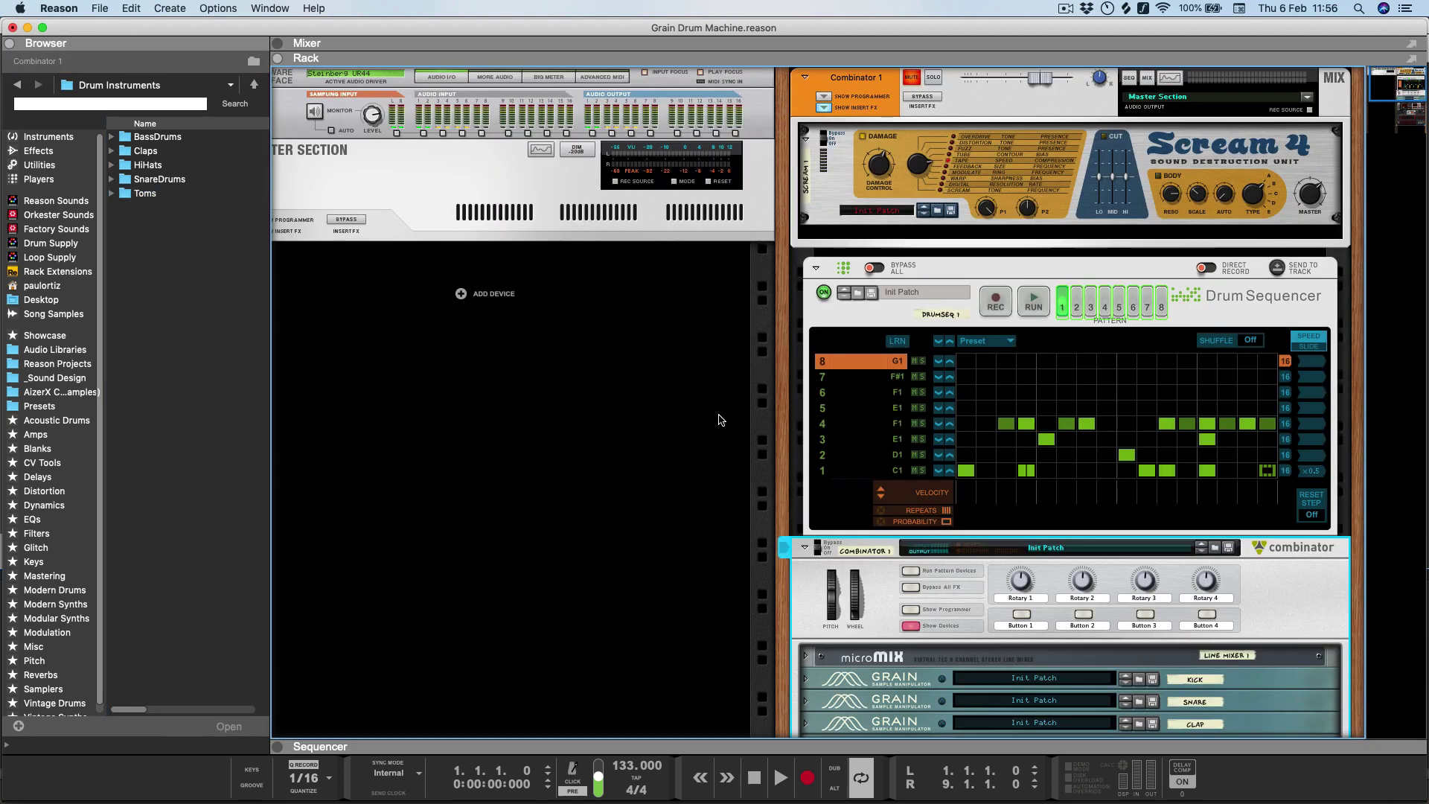